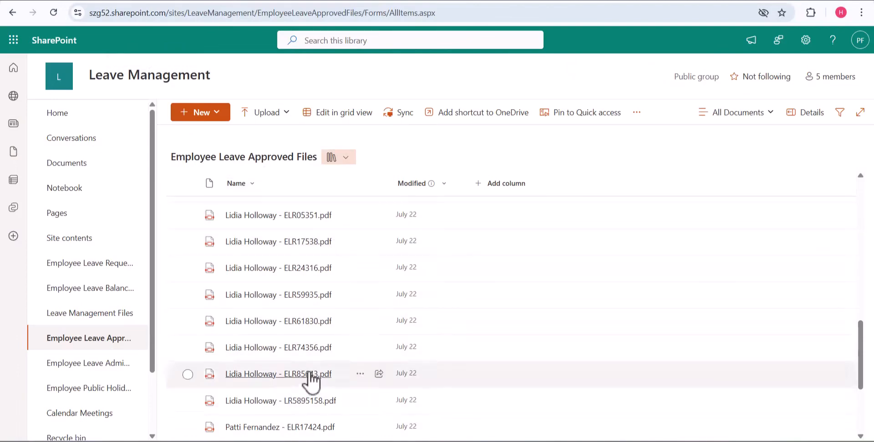
Look through the PDF files stored in the Employee Leave Approved Files library.
scroll(308, 382, down, 3)
scroll(309, 377, up, 10)
scroll(310, 380, up, 5)
scroll(310, 382, down, 10)
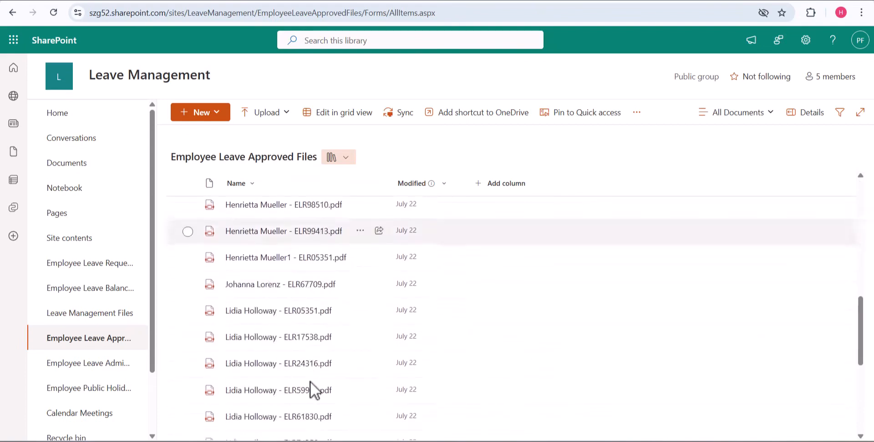
scroll(310, 385, up, 10)
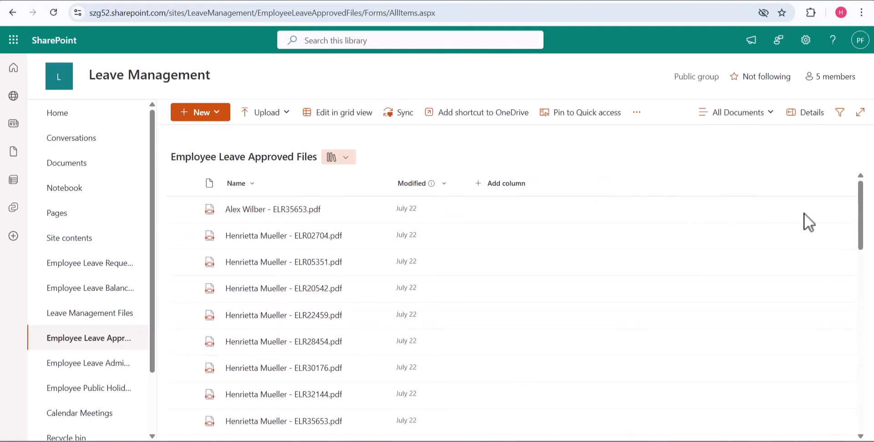
Open the Connected WebParts page for editing and add a two-column section below the row of three photos.
click(150, 77)
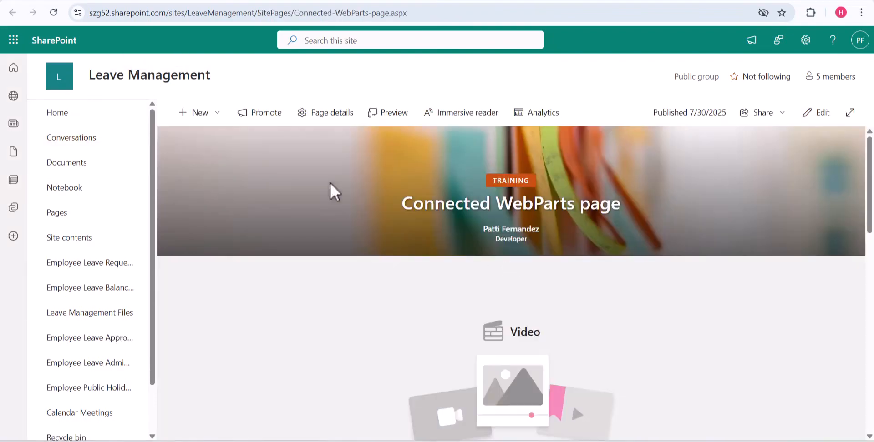
click(816, 115)
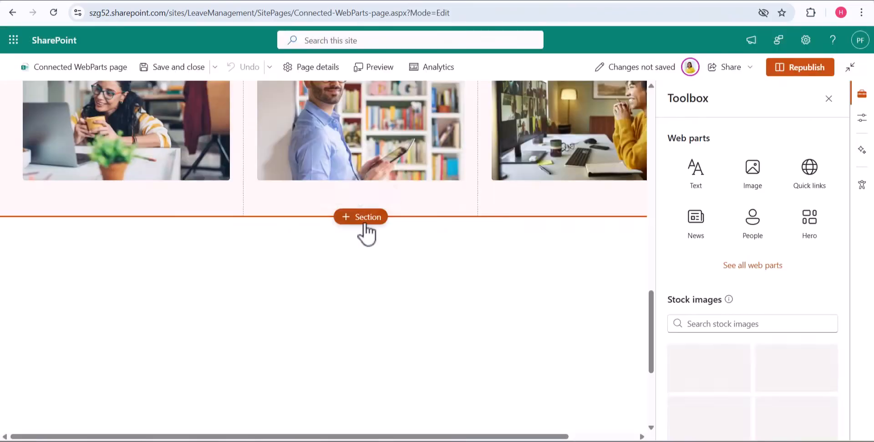
click(360, 217)
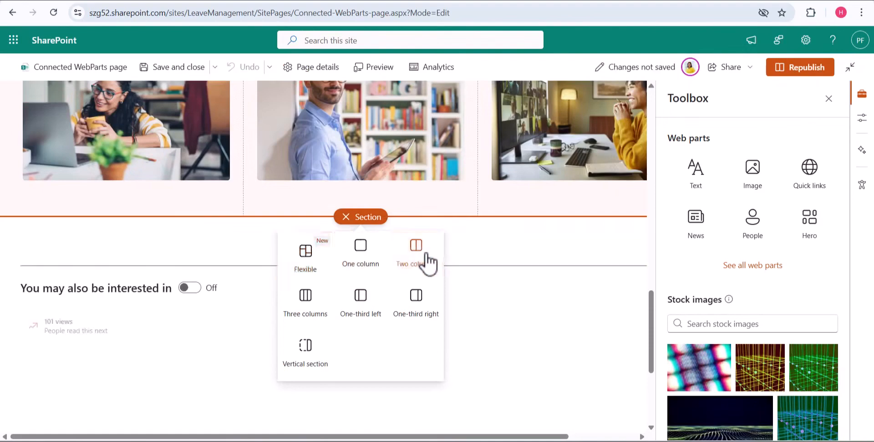
click(423, 261)
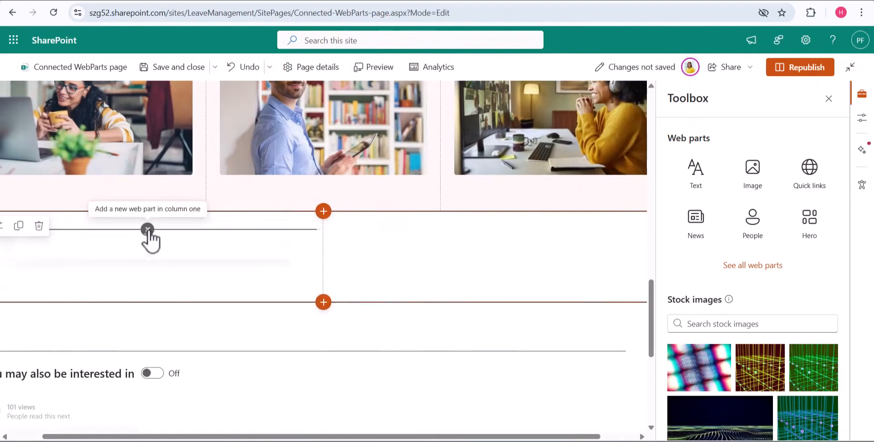
Add a Document library web part to column one of the new section, showing Employee Leave Approved Files.
click(147, 230)
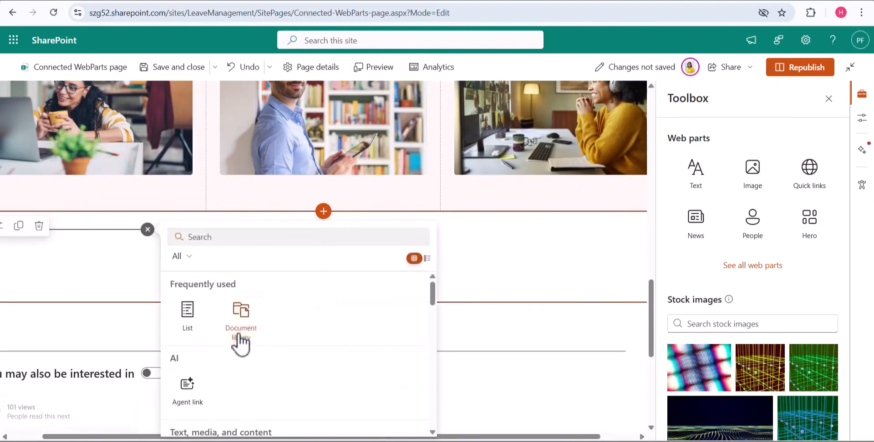
click(239, 344)
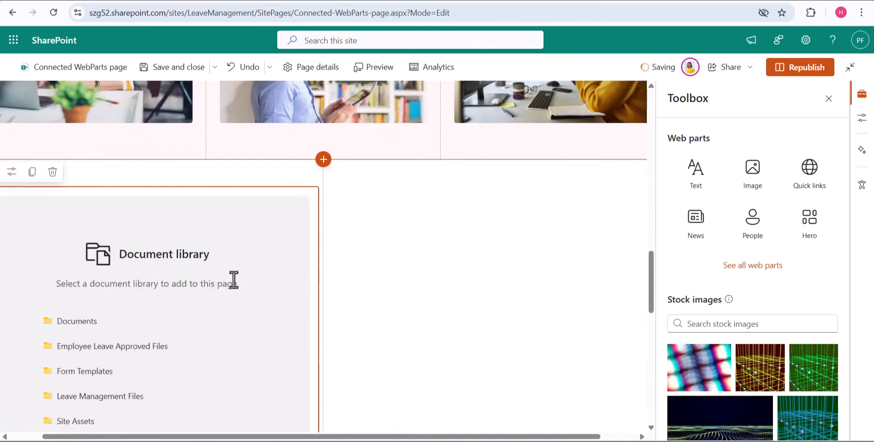
scroll(193, 285, left, 1)
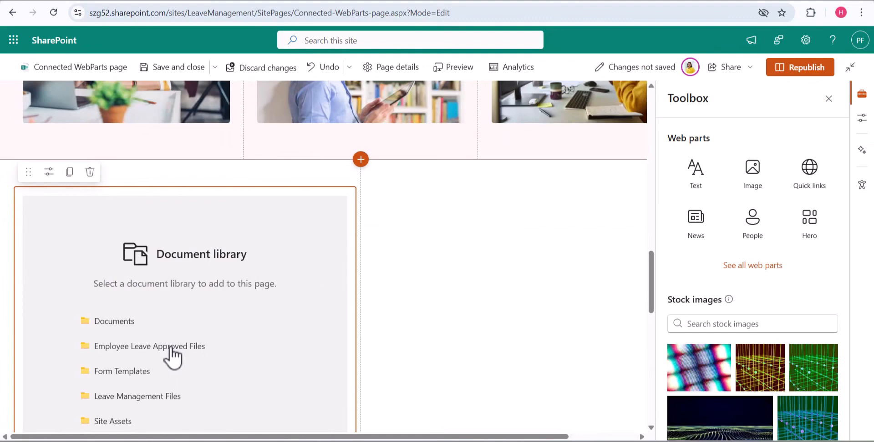
click(172, 347)
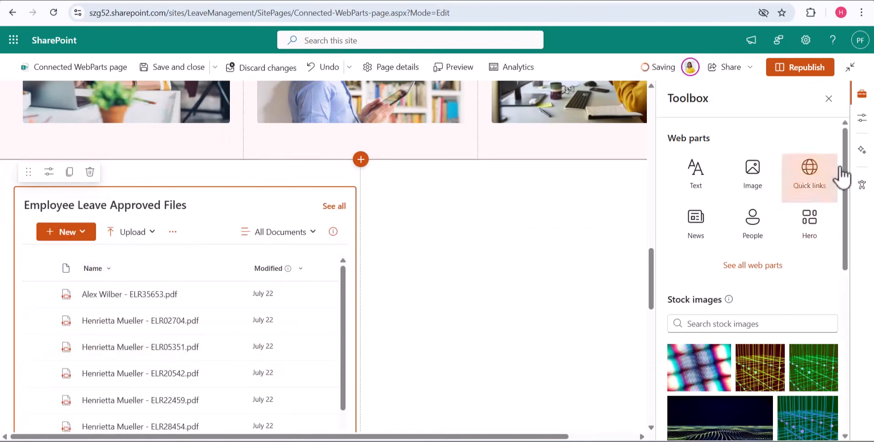
Configure the document library web part to hide the command bar and "See all" button and use the Leave Request ID Files view.
click(862, 118)
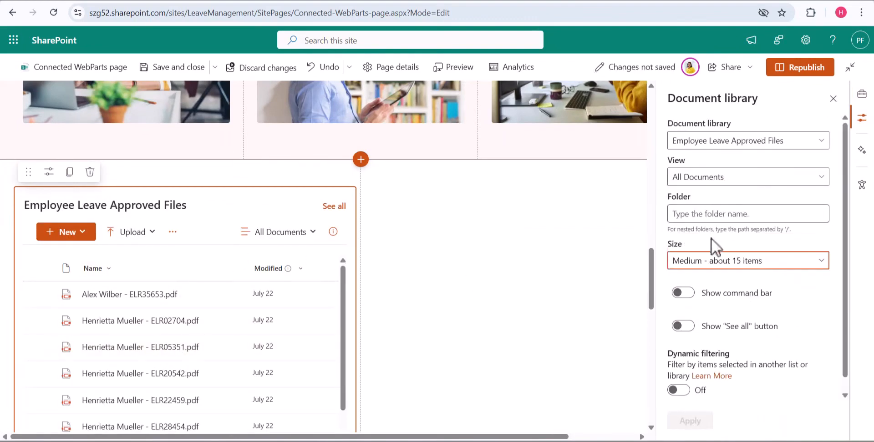
click(681, 293)
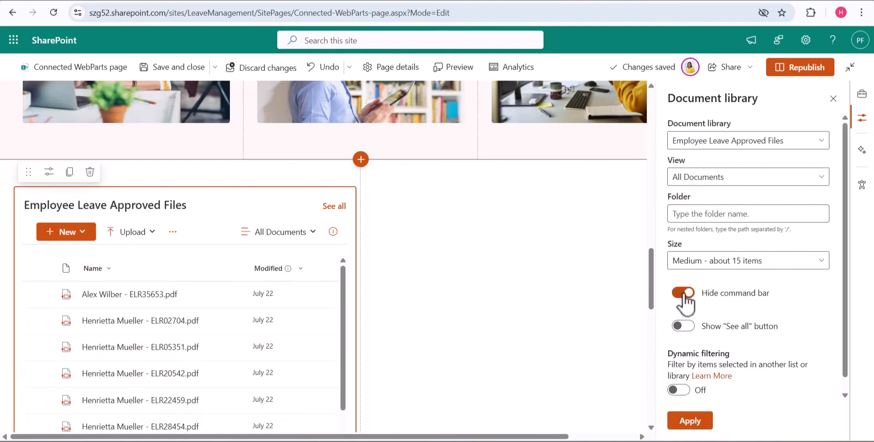
click(681, 326)
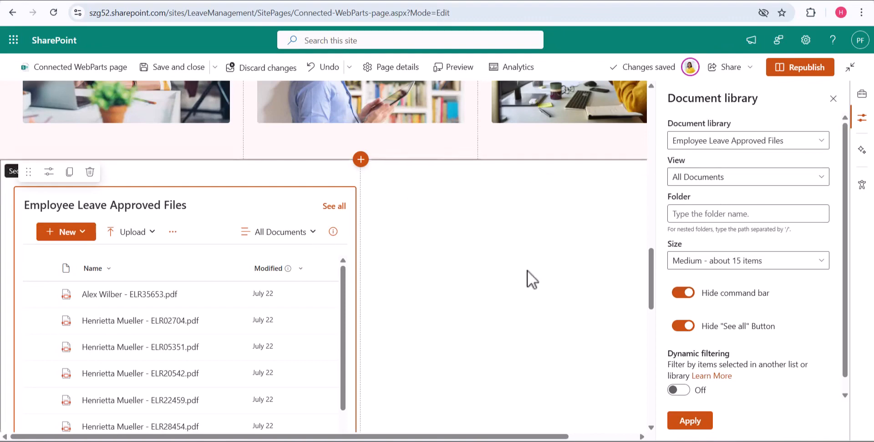
click(711, 180)
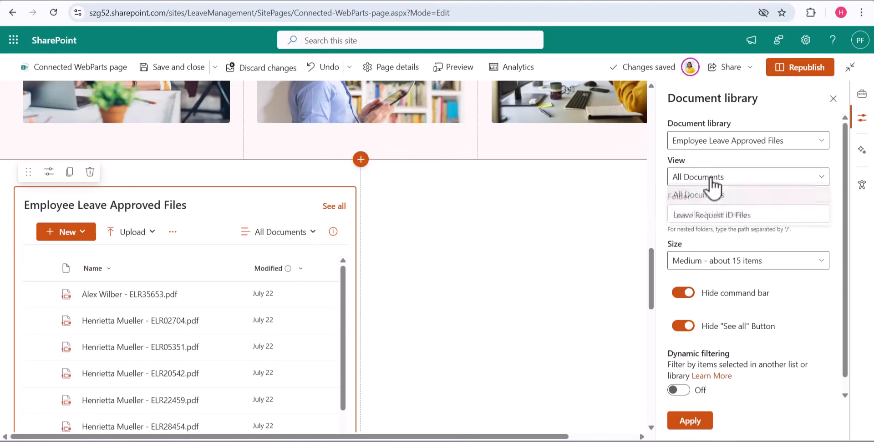
click(714, 218)
scroll(710, 227, down, 1)
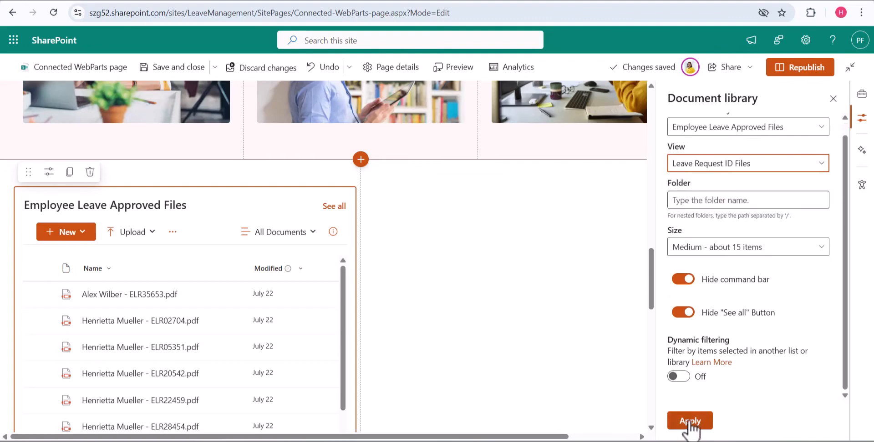
click(688, 420)
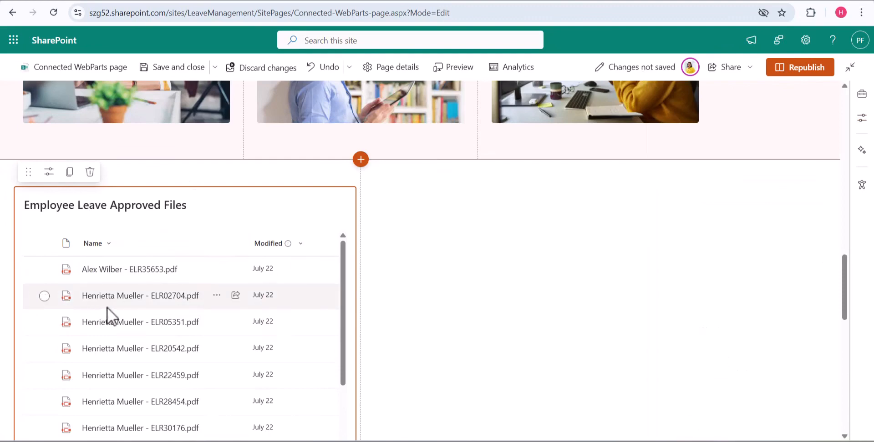
Review the file list in the Employee Leave Approved Files web part.
scroll(194, 272, down, 6)
scroll(169, 354, up, 7)
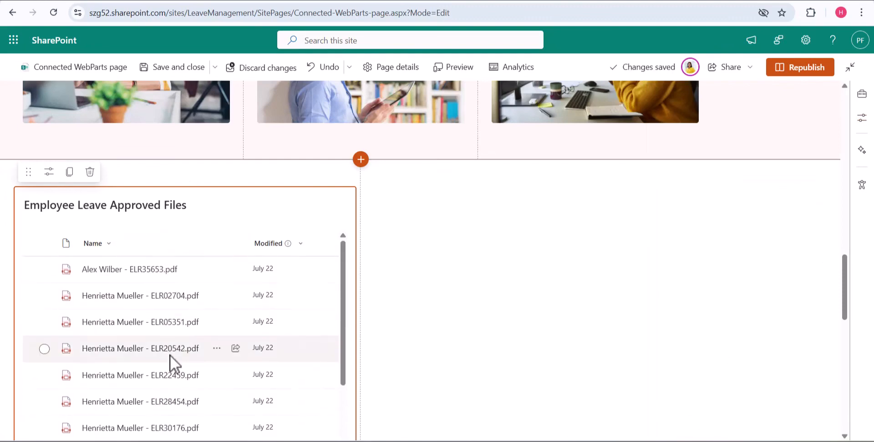
scroll(229, 355, down, 4)
scroll(240, 356, up, 4)
scroll(260, 285, up, 6)
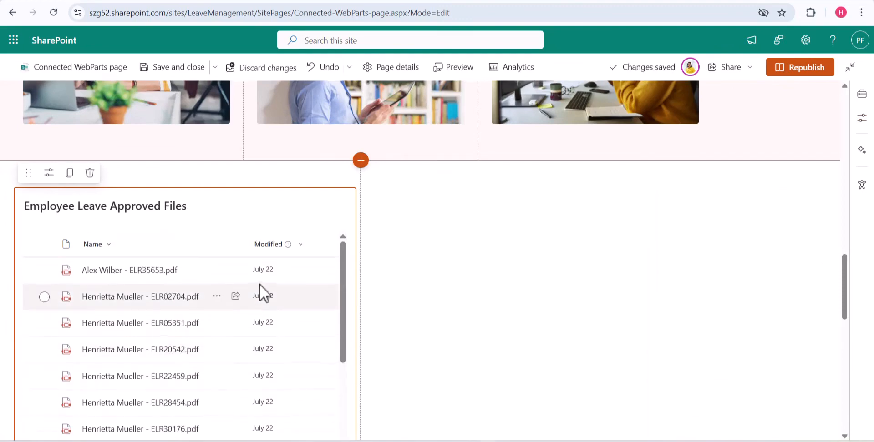
scroll(674, 182, down, 6)
scroll(659, 219, up, 3)
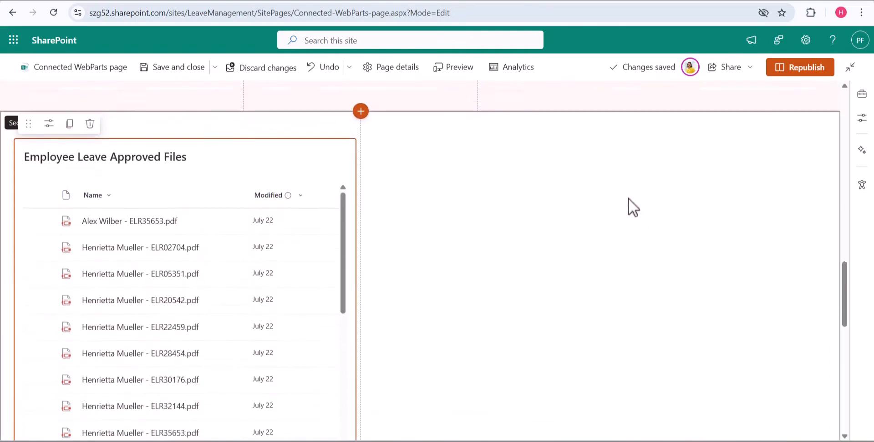
Find the File and Media web part by searching for "File" and add it to column two of the section.
click(537, 291)
click(538, 295)
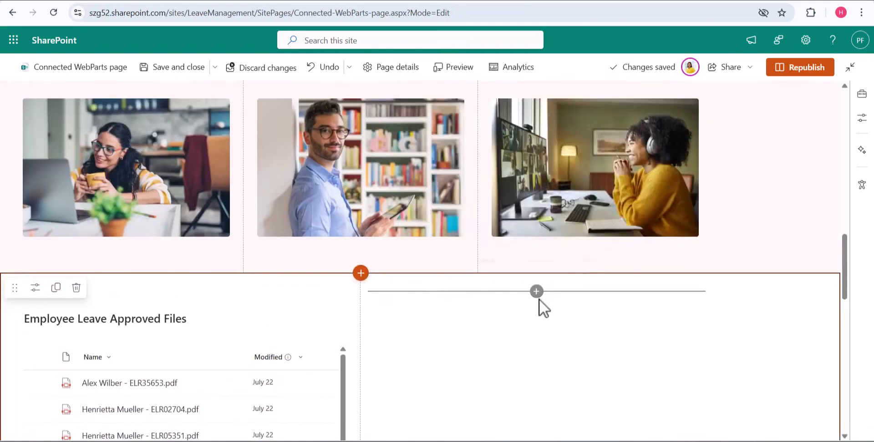
click(537, 293)
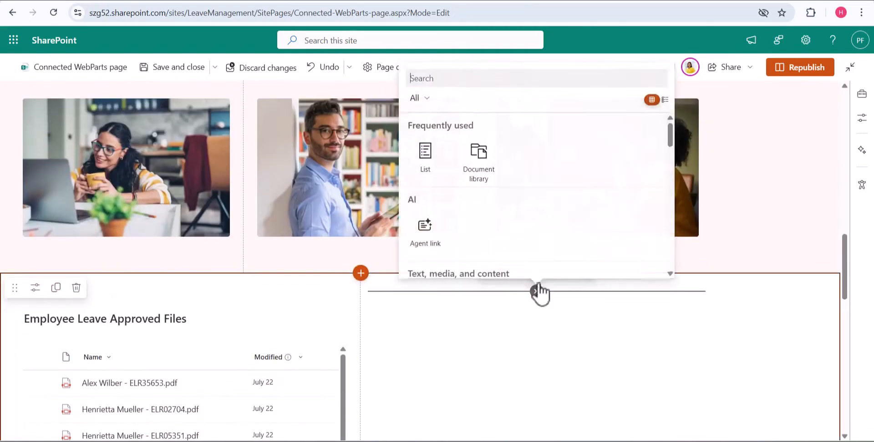
click(432, 78)
text(File)
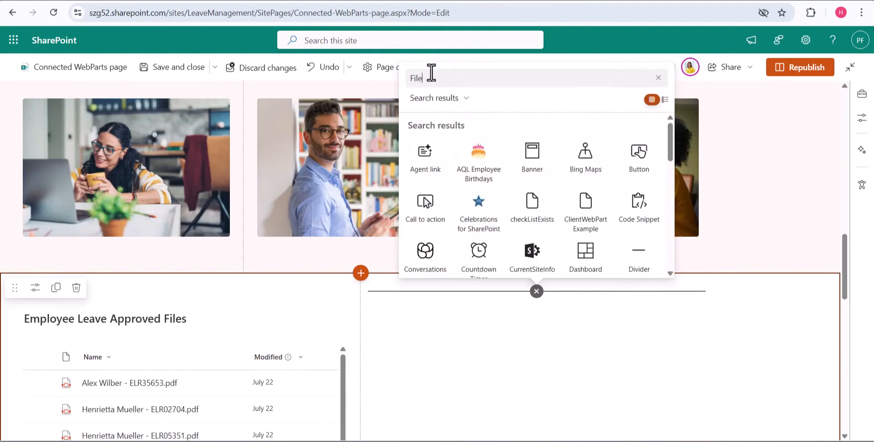
click(430, 170)
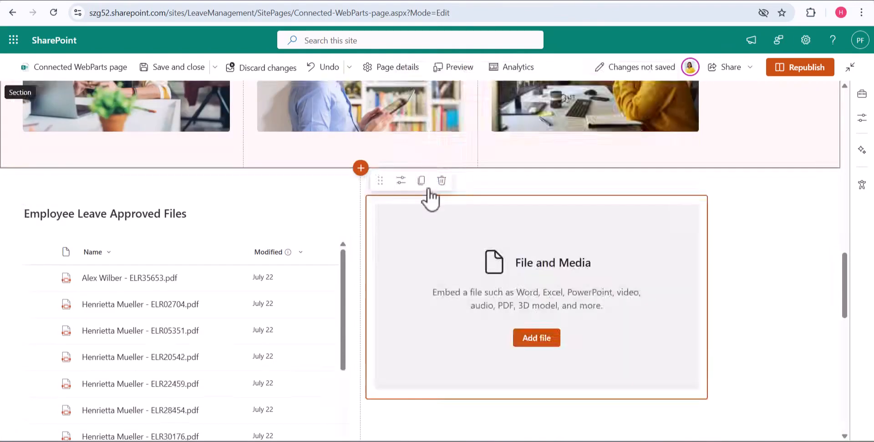
Connect the File and Media web part to the Employee Leave Approved Files source and republish the page.
scroll(423, 183, down, 1)
click(406, 127)
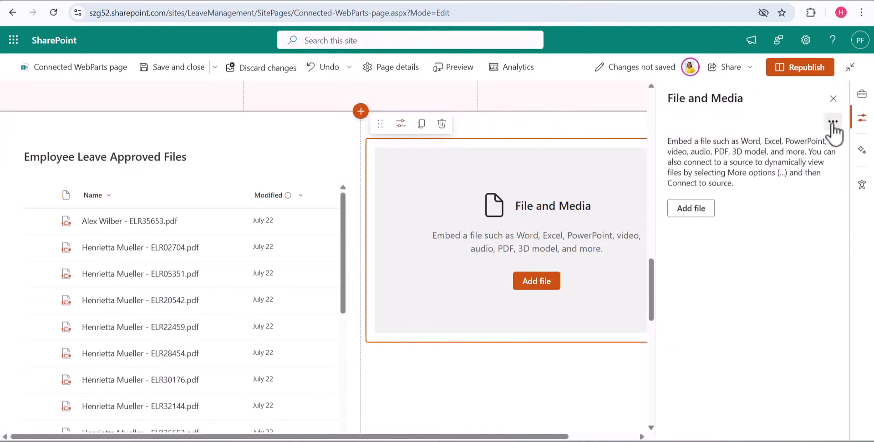
click(833, 124)
click(808, 141)
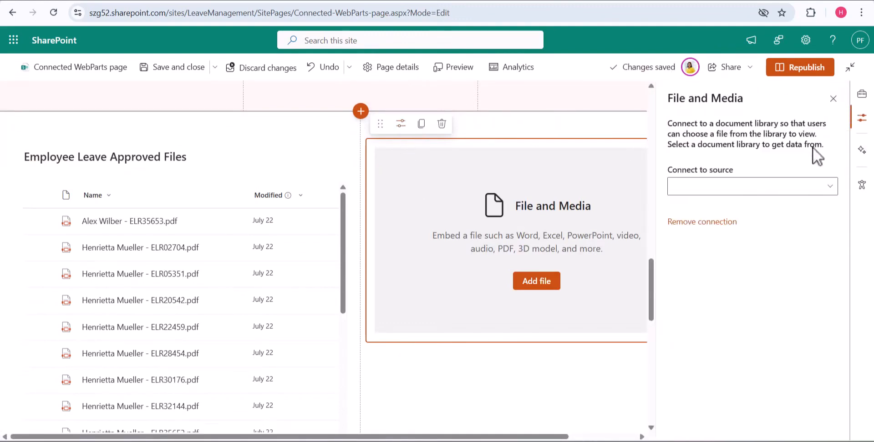
click(728, 189)
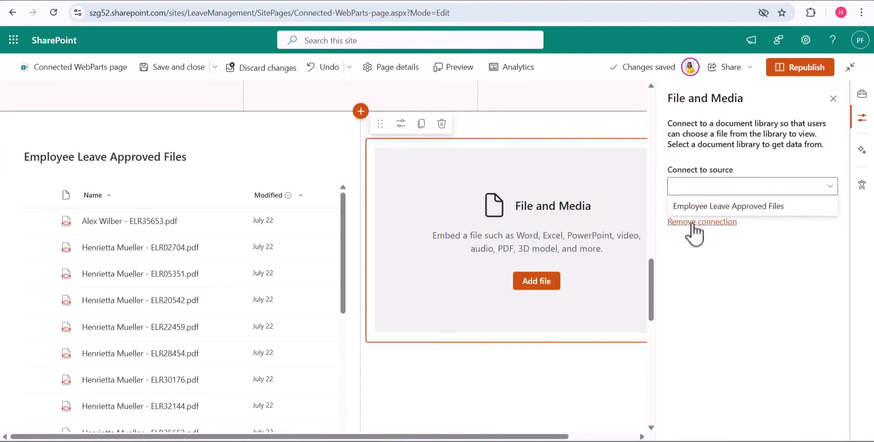
click(705, 207)
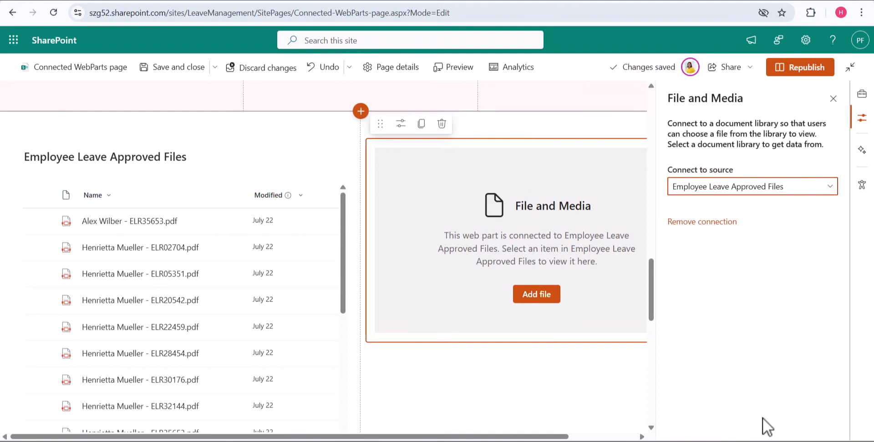
click(833, 99)
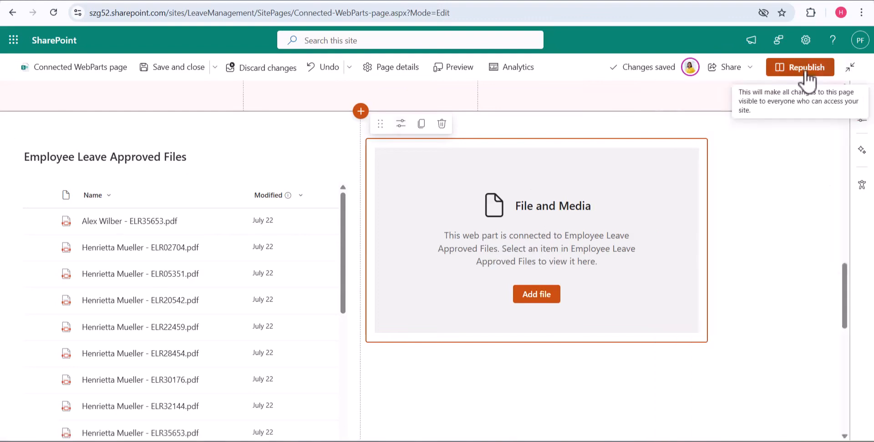
click(806, 77)
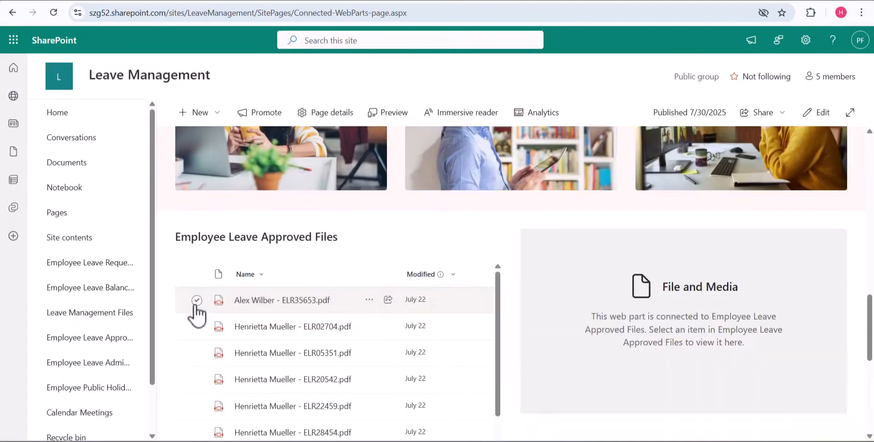
Select the first PDF in Employee Leave Approved Files and read through its preview in the File and Media web part.
click(197, 301)
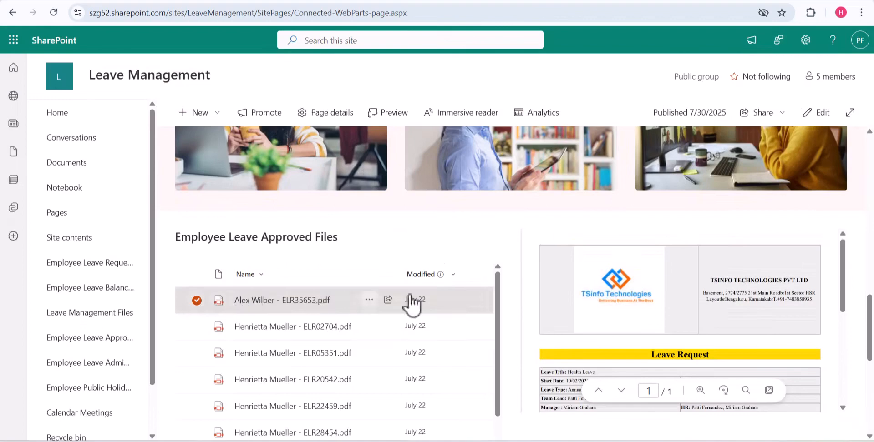
scroll(645, 335, down, 6)
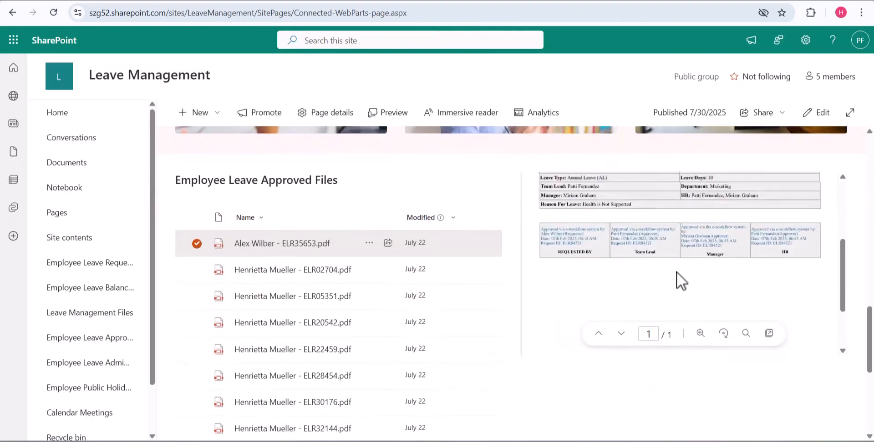
scroll(676, 271, up, 5)
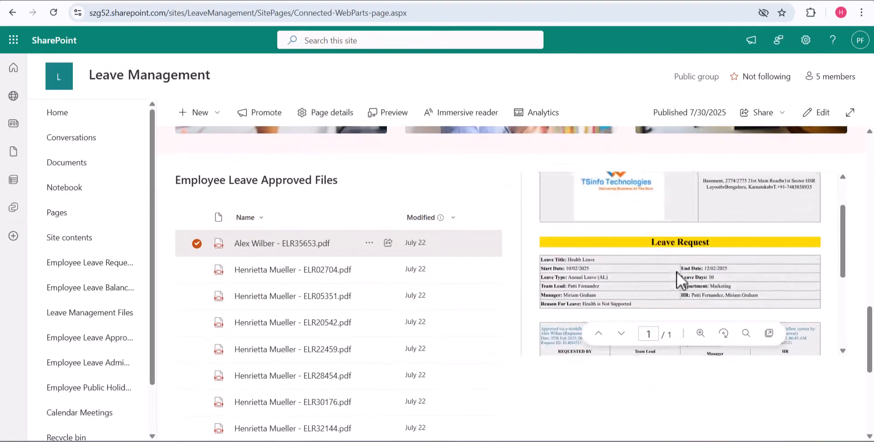
Switch the selection to the third PDF in the list and examine its leave request preview.
click(196, 245)
click(197, 297)
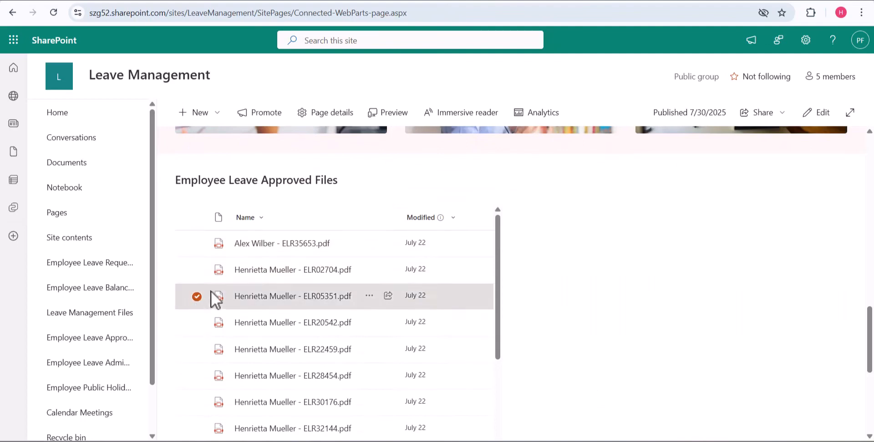
scroll(374, 298, up, 1)
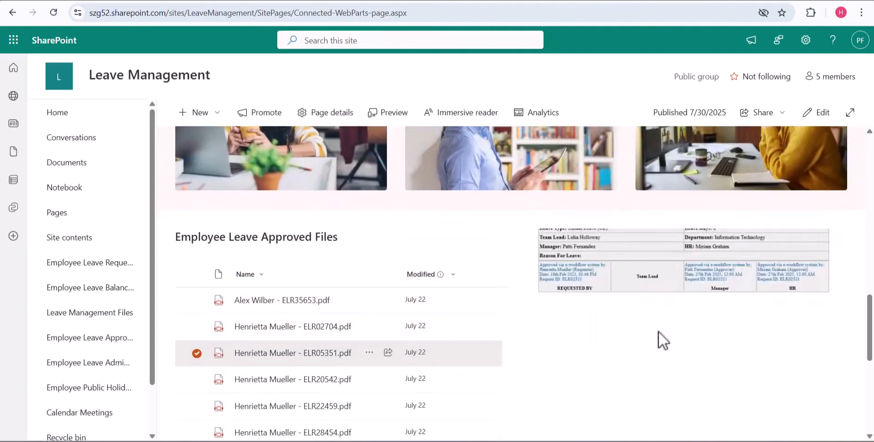
scroll(658, 332, up, 4)
scroll(546, 333, down, 4)
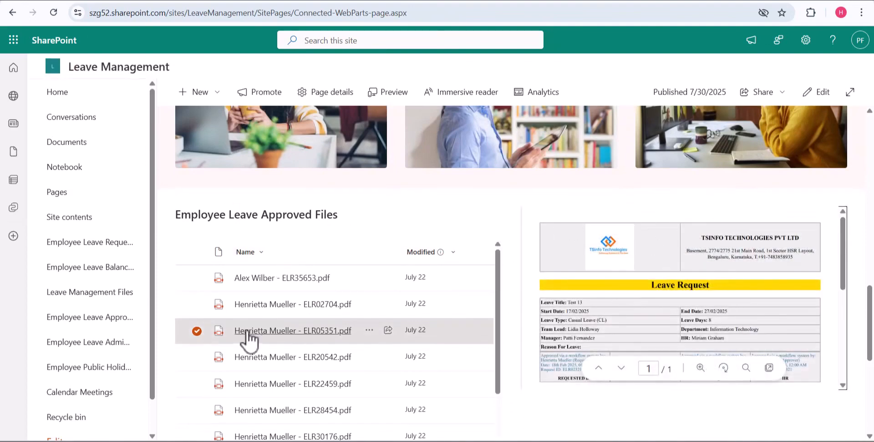
Clear the selection of the third PDF in Employee Leave Approved Files and look over the page's file list.
click(196, 333)
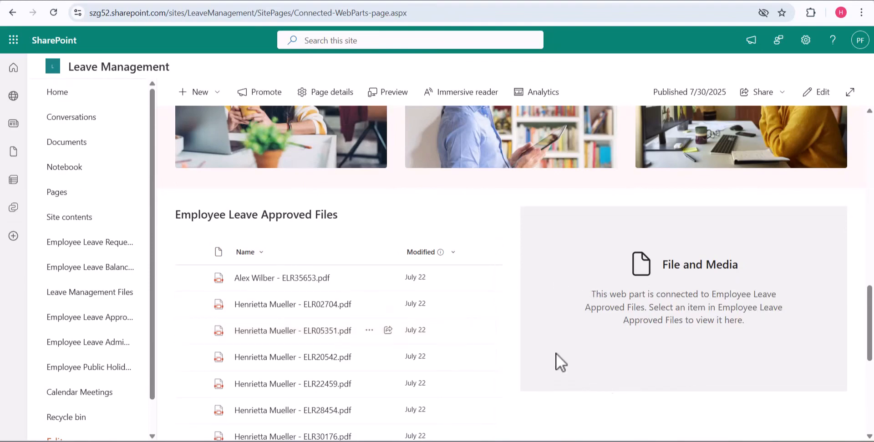
scroll(556, 355, down, 5)
scroll(544, 342, up, 3)
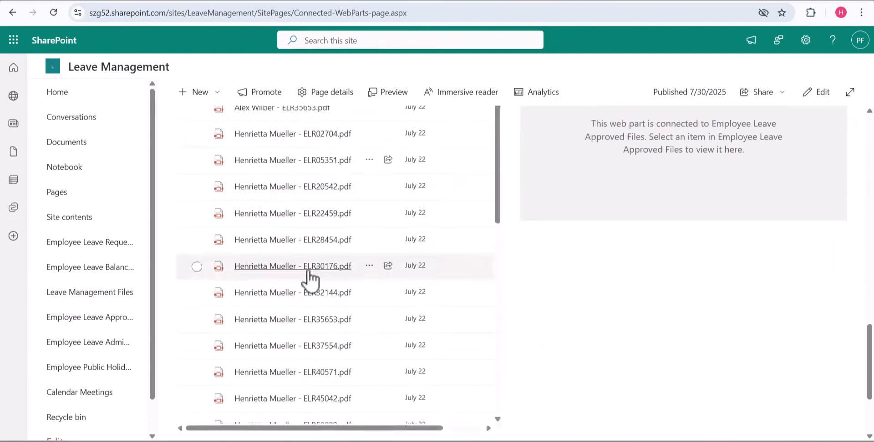
scroll(310, 278, up, 3)
View the Employee Leave Approved Files library and open the Employee Leave Requests list.
click(90, 317)
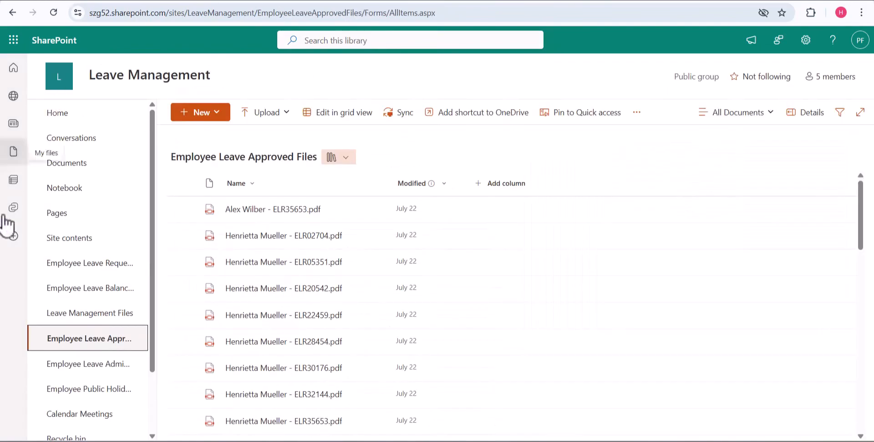
scroll(91, 298, down, 2)
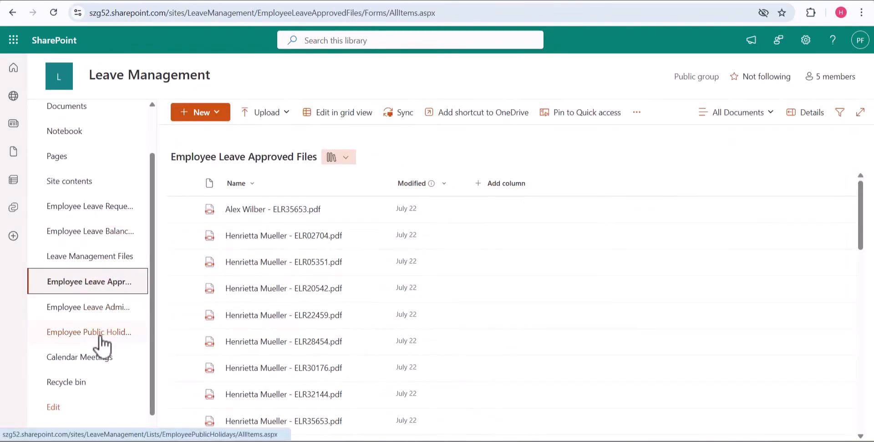
click(116, 208)
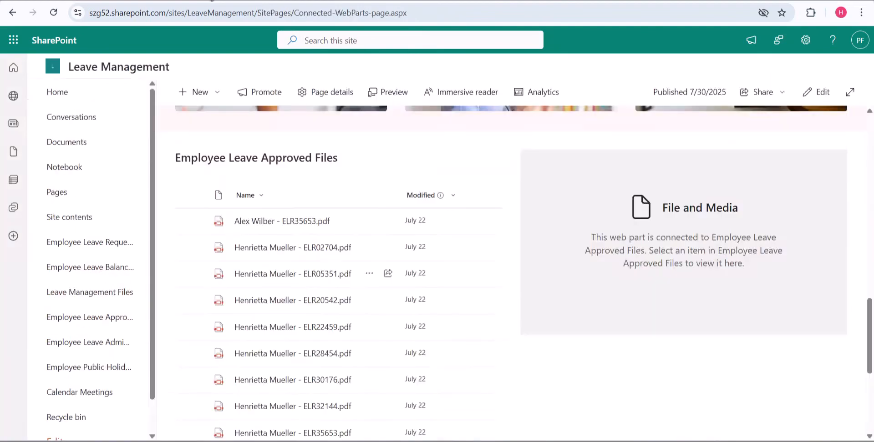
Add a List web part to column one of the empty section below the document library on the Connected WebParts page.
scroll(616, 269, down, 5)
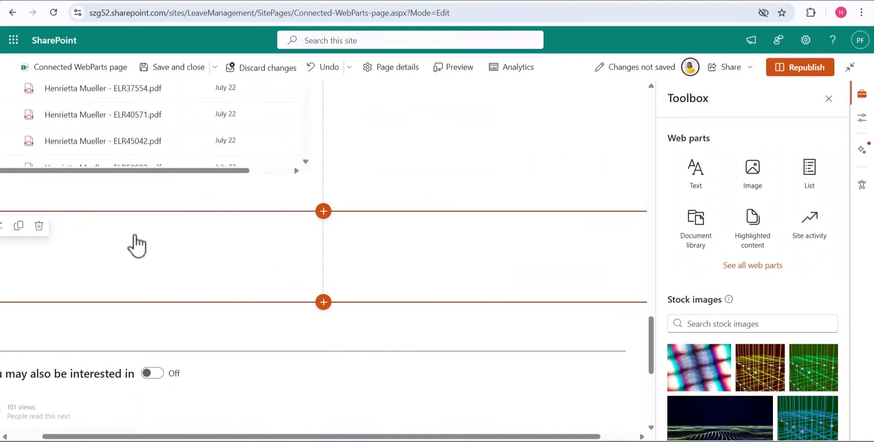
click(147, 230)
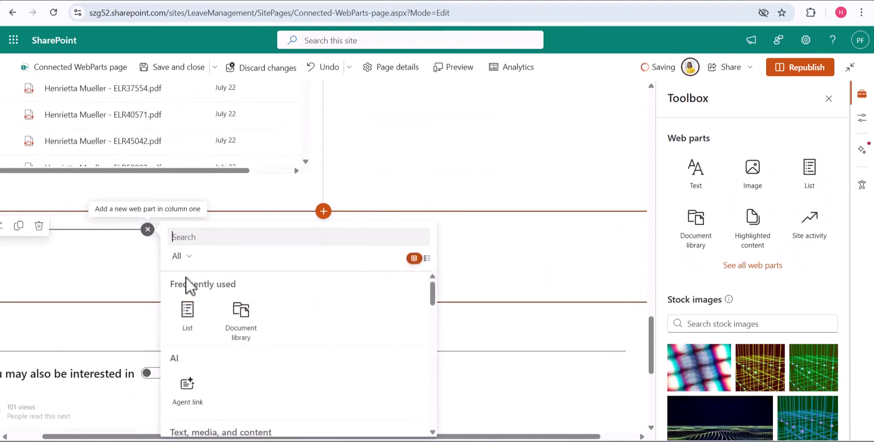
click(186, 319)
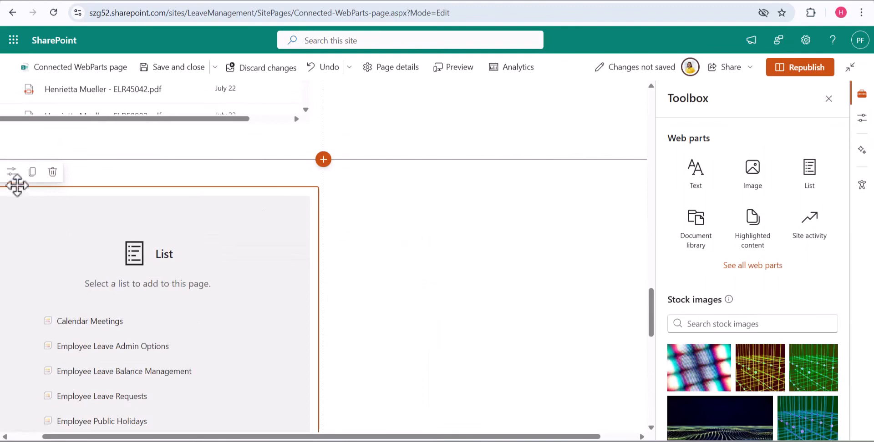
Set the List web part to show the Employee Leave Requests list in the Leave Titles view.
click(12, 172)
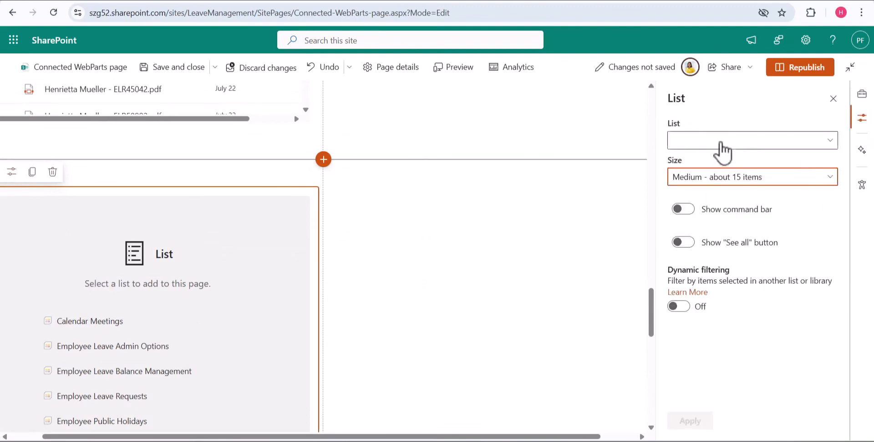
click(721, 142)
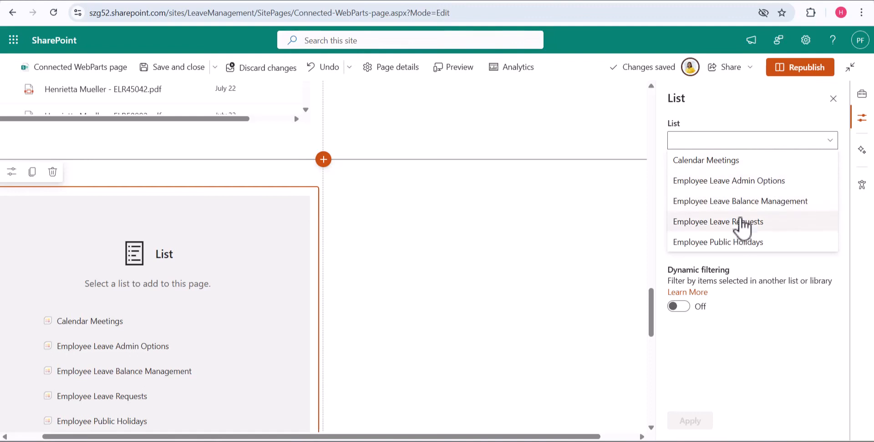
click(742, 223)
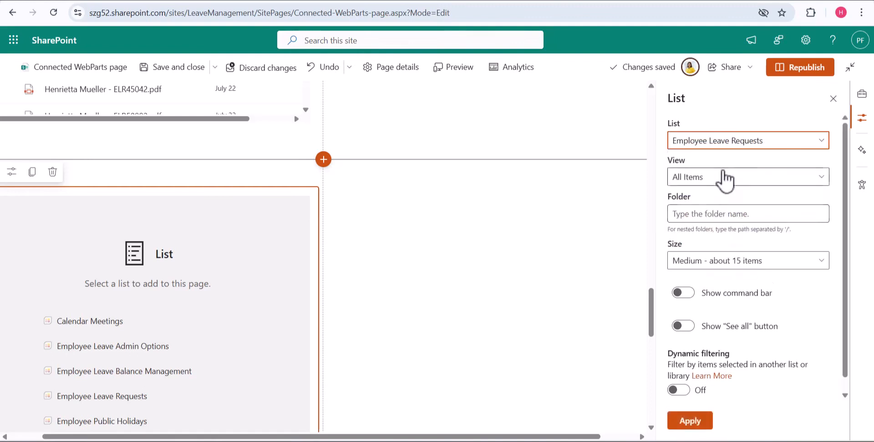
click(723, 178)
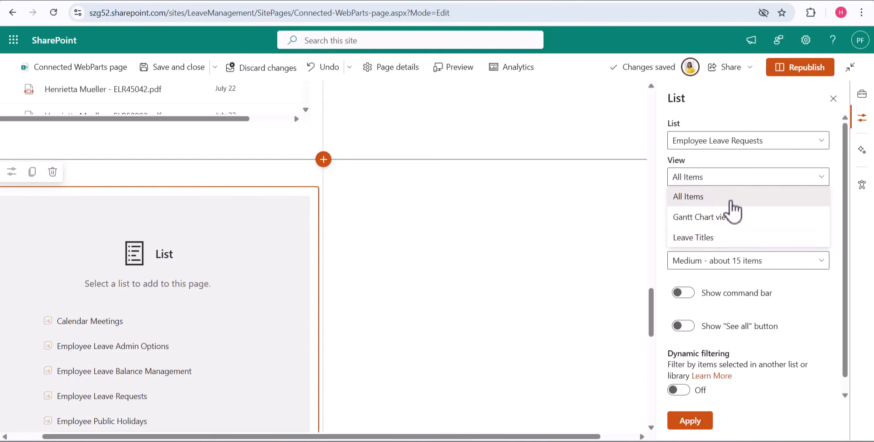
click(713, 239)
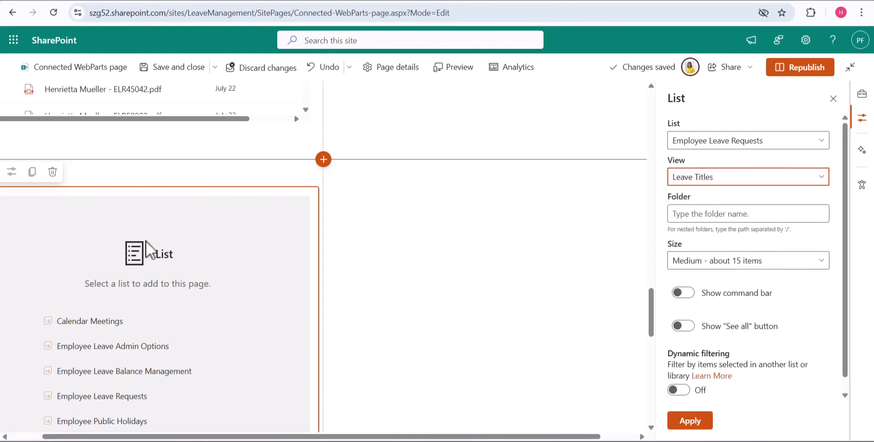
Hide the List web part's command bar and "See all" button, and apply its settings.
scroll(746, 300, down, 1)
click(683, 279)
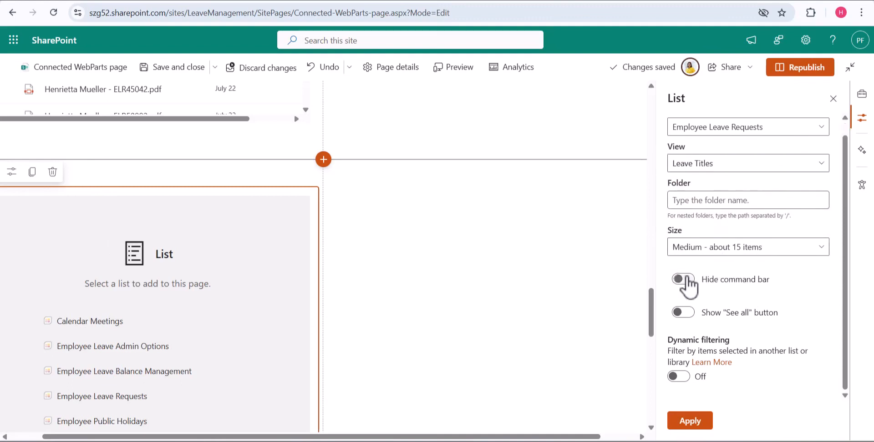
click(682, 313)
click(701, 422)
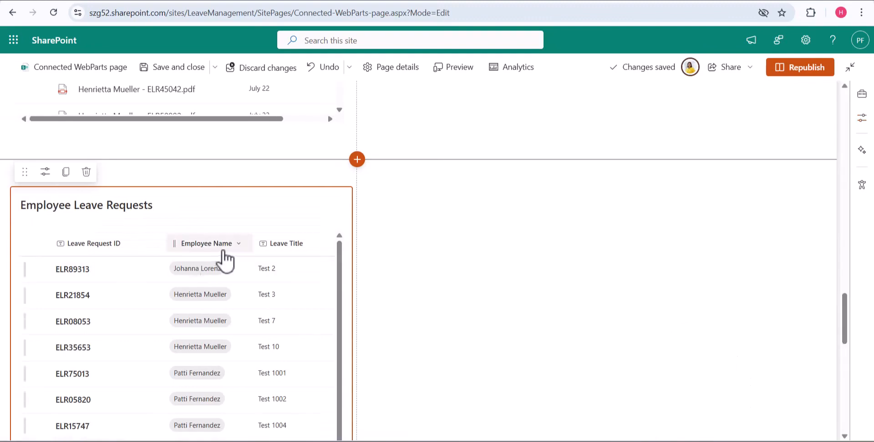
Find the List properties web part by searching for "List" and add it to column two beside Employee Leave Requests.
scroll(224, 258, down, 3)
scroll(225, 258, up, 3)
scroll(151, 251, up, 1)
scroll(151, 252, up, 2)
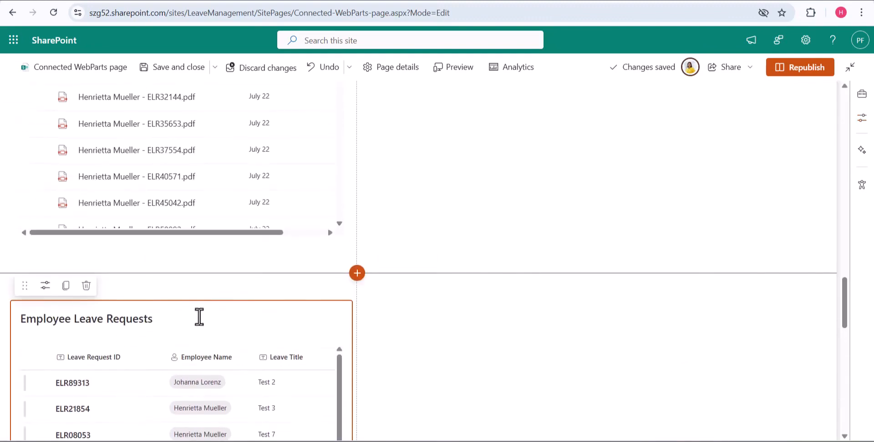
scroll(328, 332, down, 3)
scroll(387, 296, down, 1)
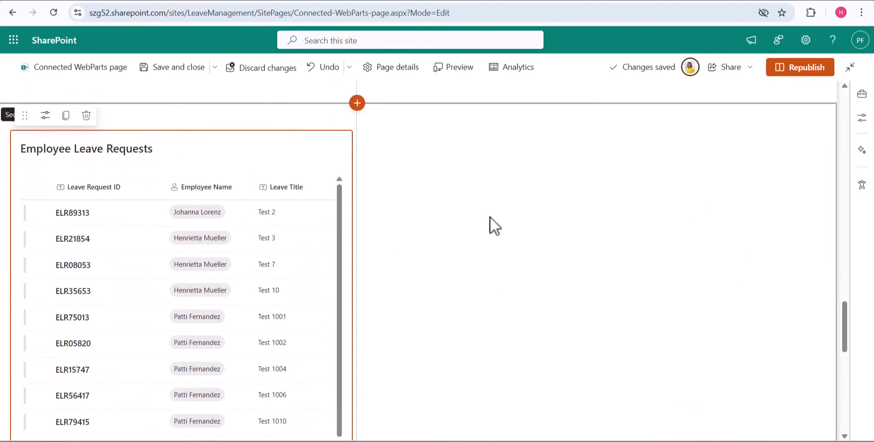
click(532, 124)
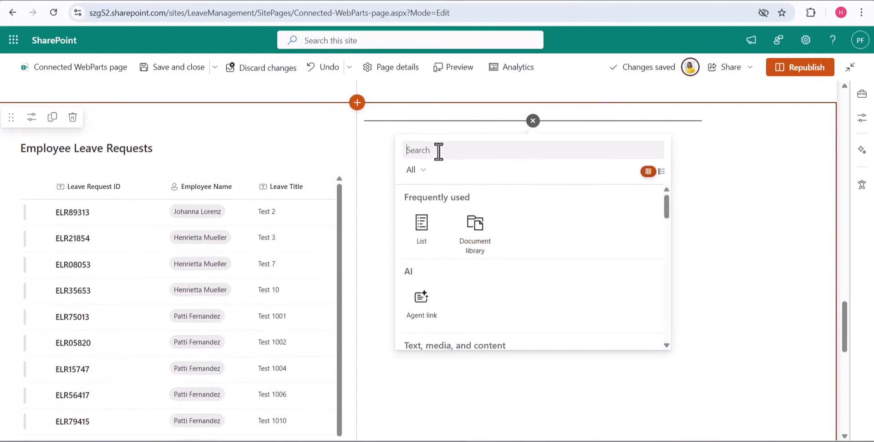
text(List)
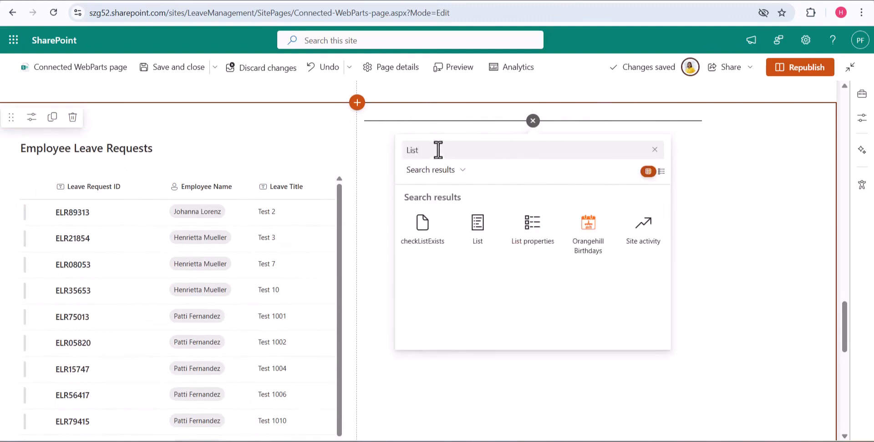
click(532, 245)
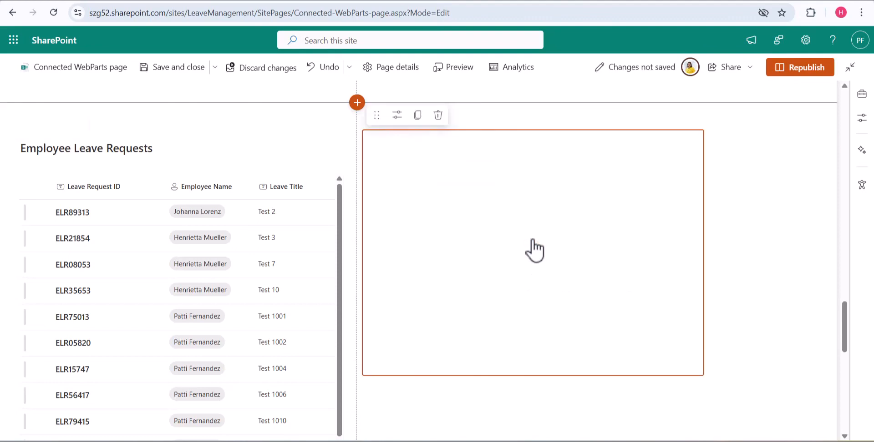
Connect the List properties web part to the Employee Leave Requests source.
click(398, 115)
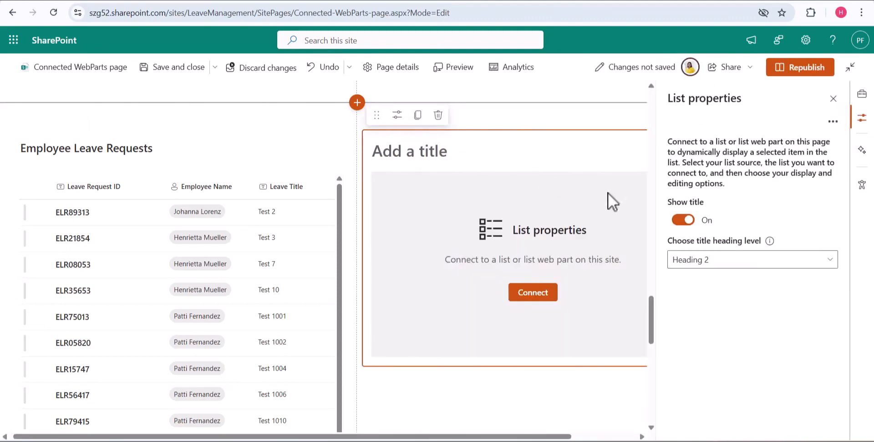
click(834, 125)
click(823, 143)
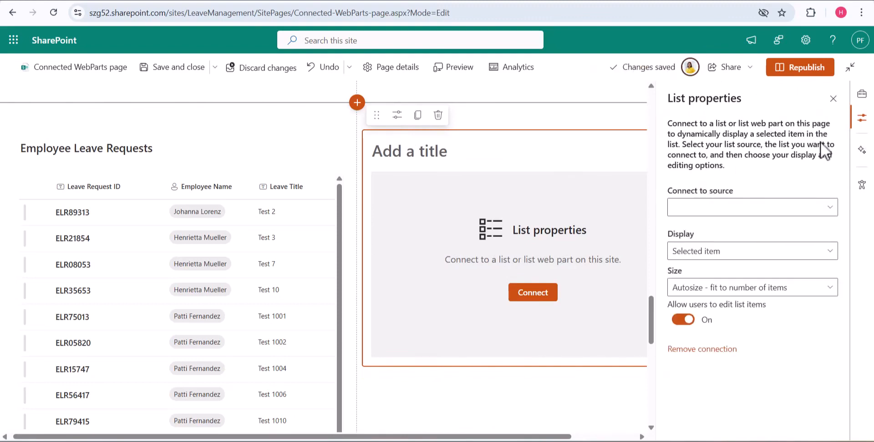
click(696, 209)
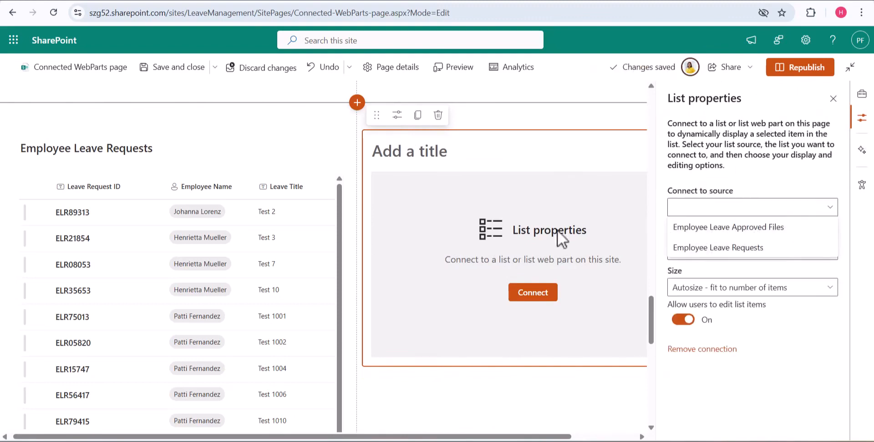
click(727, 249)
Review the fields selected for display in the List properties web part and republish the page.
scroll(710, 319, down, 5)
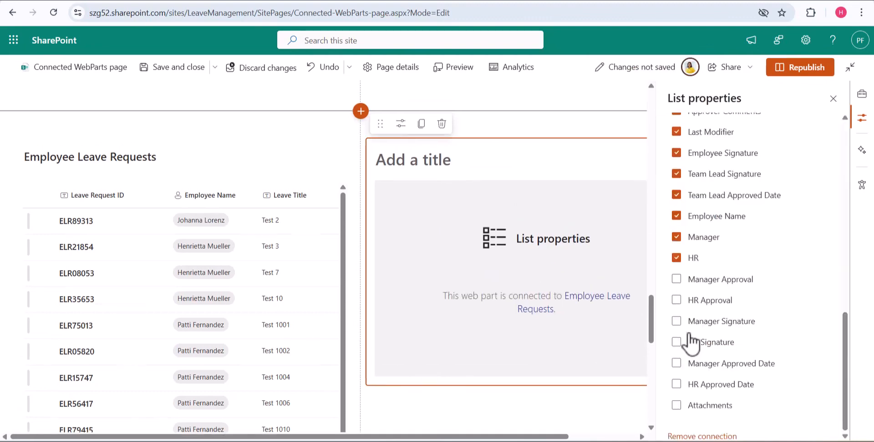
scroll(692, 342, up, 5)
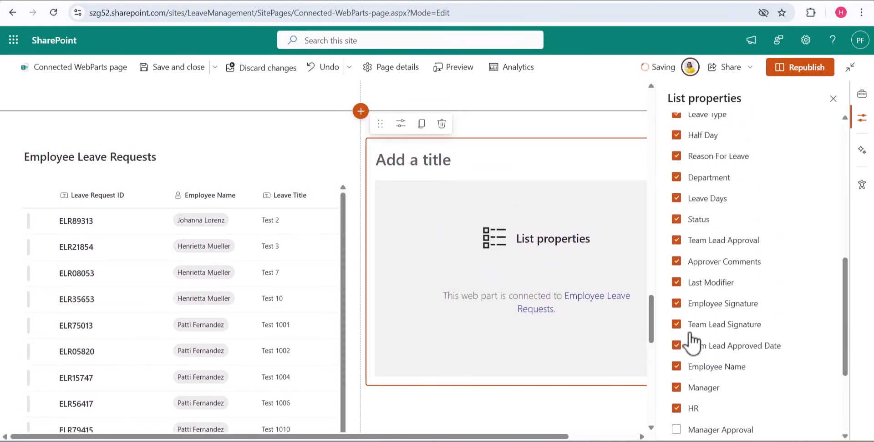
scroll(692, 337, down, 6)
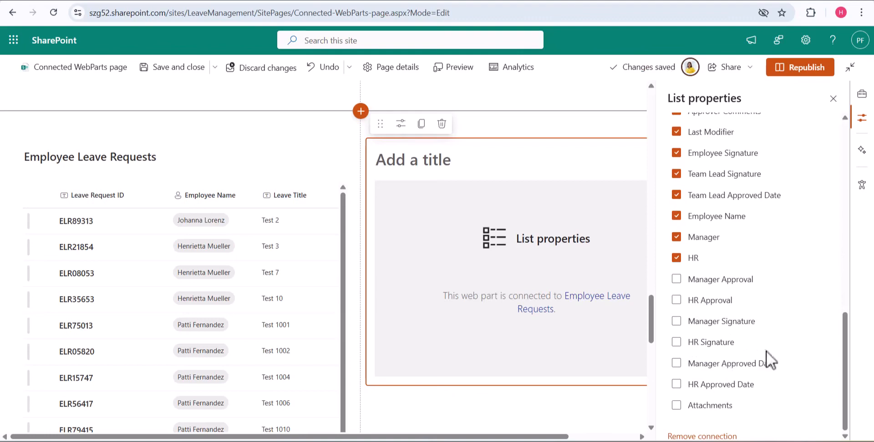
scroll(702, 343, up, 6)
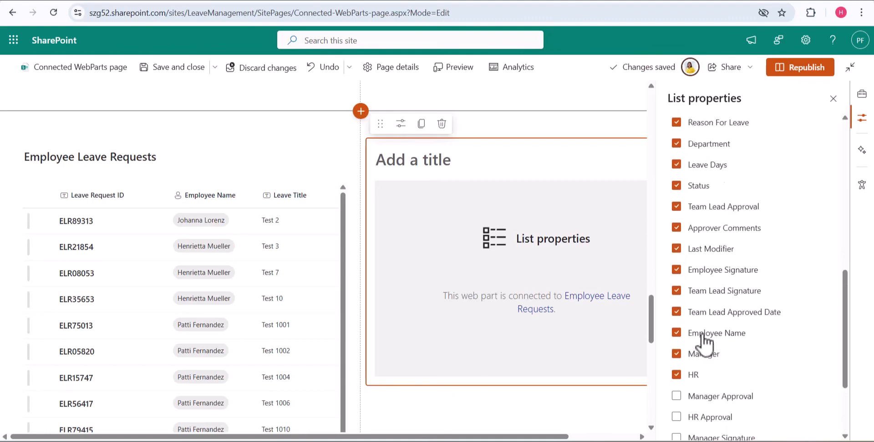
scroll(708, 399, down, 6)
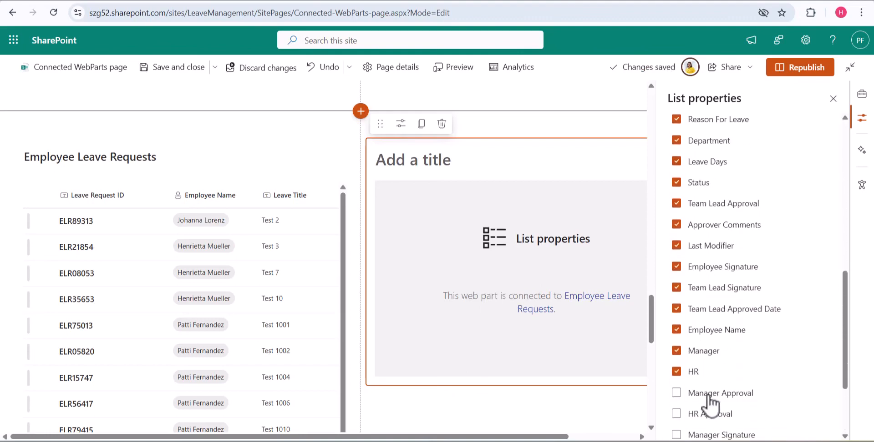
scroll(729, 394, up, 6)
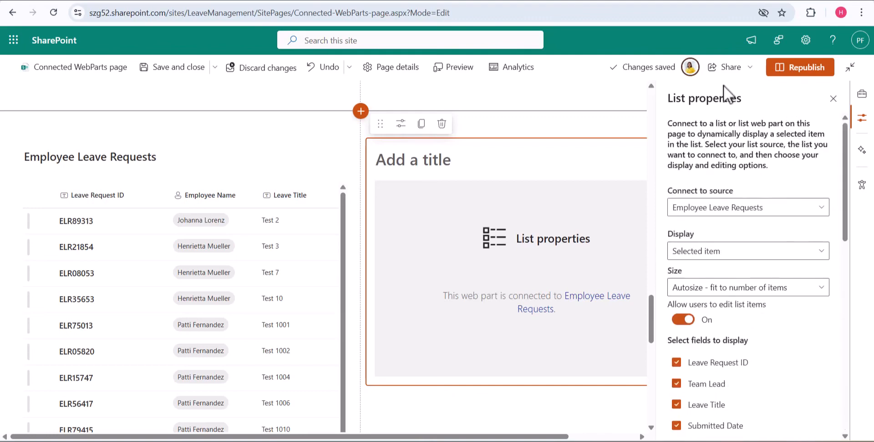
click(795, 75)
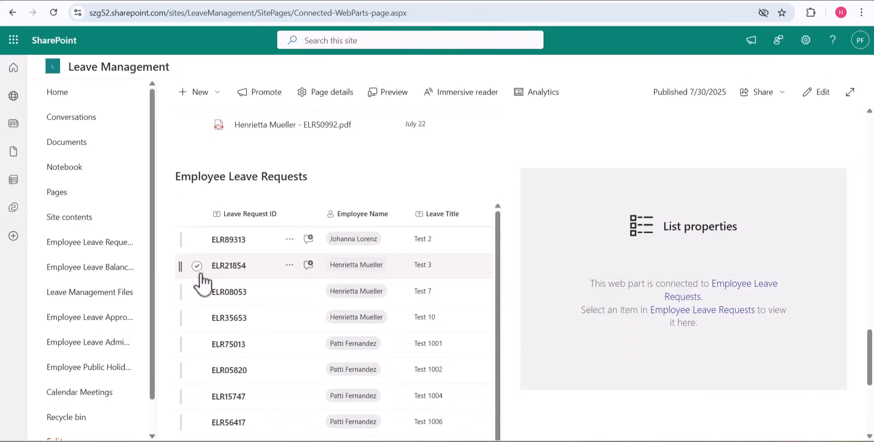
Select the leave request titled Test 3 in Employee Leave Requests and read through its fields in the List properties web part.
click(199, 271)
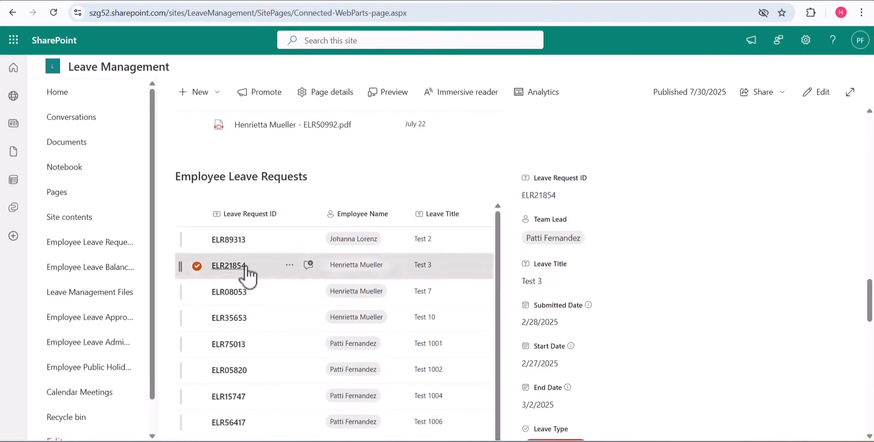
scroll(563, 351, down, 6)
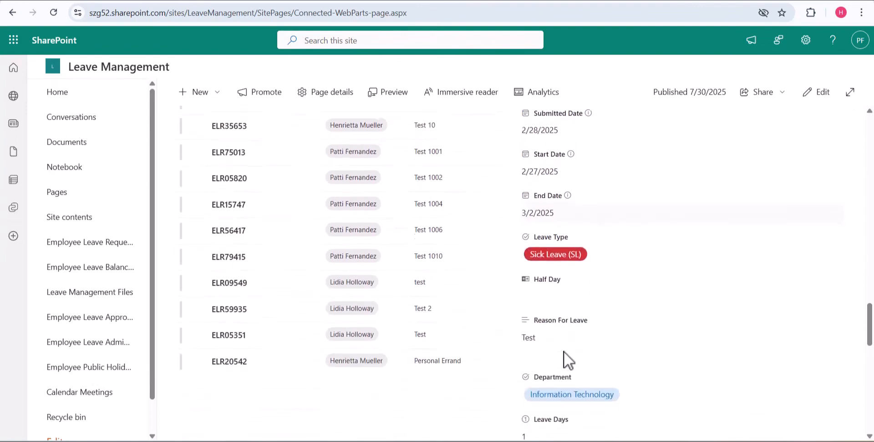
scroll(618, 322, down, 5)
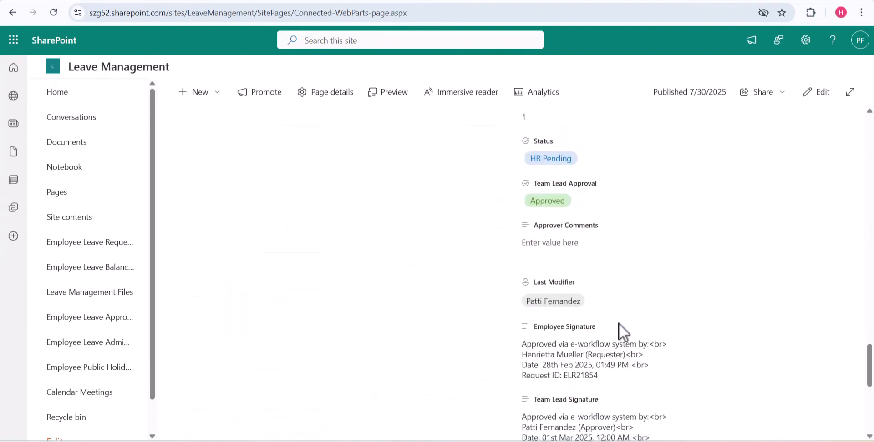
scroll(619, 324, down, 5)
scroll(618, 323, up, 15)
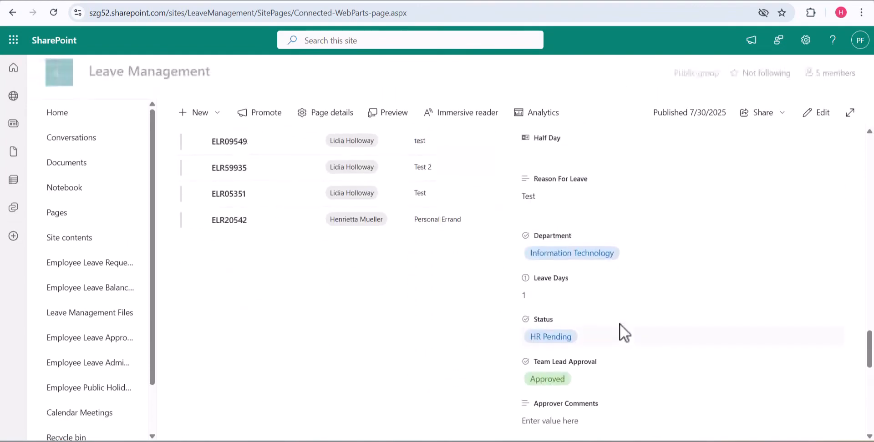
scroll(617, 320, down, 6)
scroll(785, 193, up, 6)
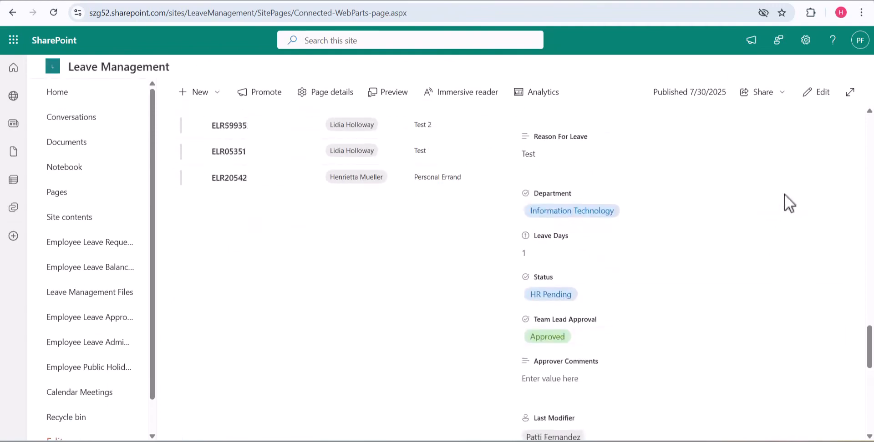
Reopen the page for editing and open the settings of the List properties web part at its list of display fields.
click(819, 113)
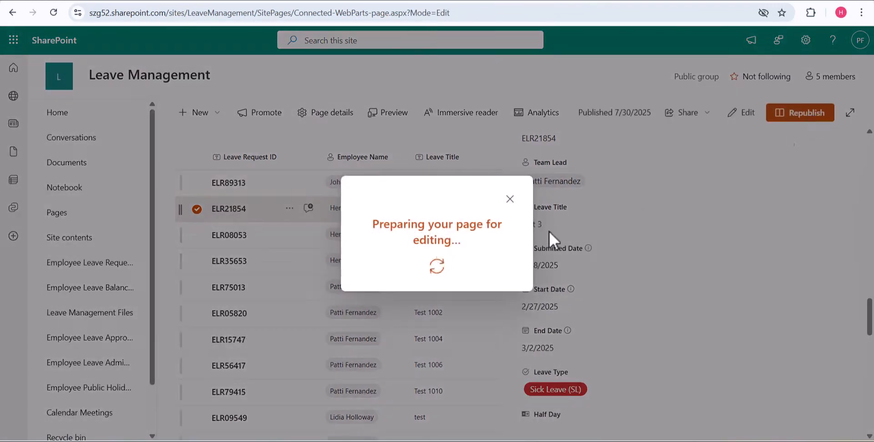
scroll(535, 252, down, 2)
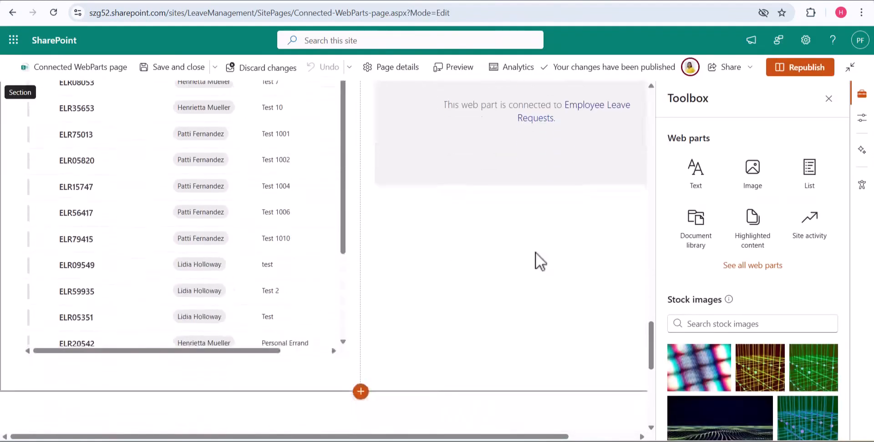
scroll(535, 252, up, 6)
click(508, 244)
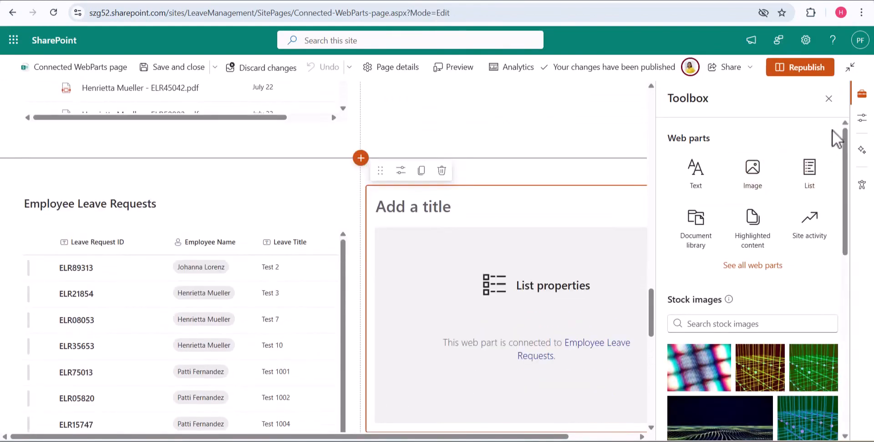
click(862, 119)
scroll(733, 372, down, 6)
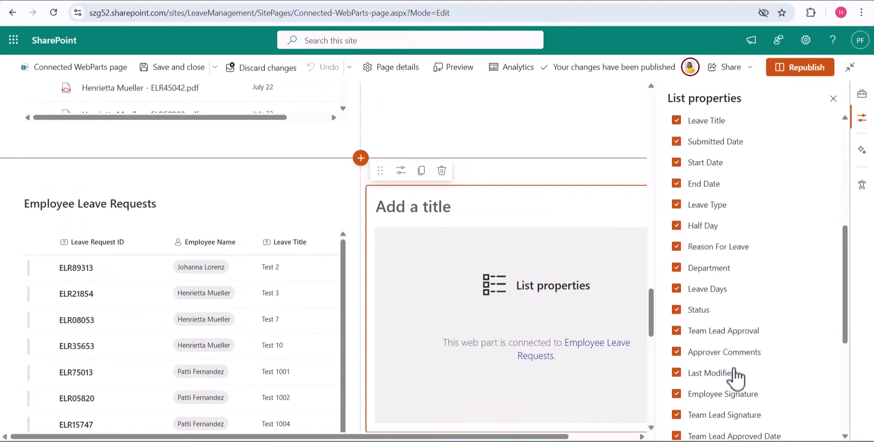
Deselect the display fields Department through Team Lead Approved Date plus Manager and HR, keeping Employee Name selected, and republish the page.
scroll(697, 273, up, 1)
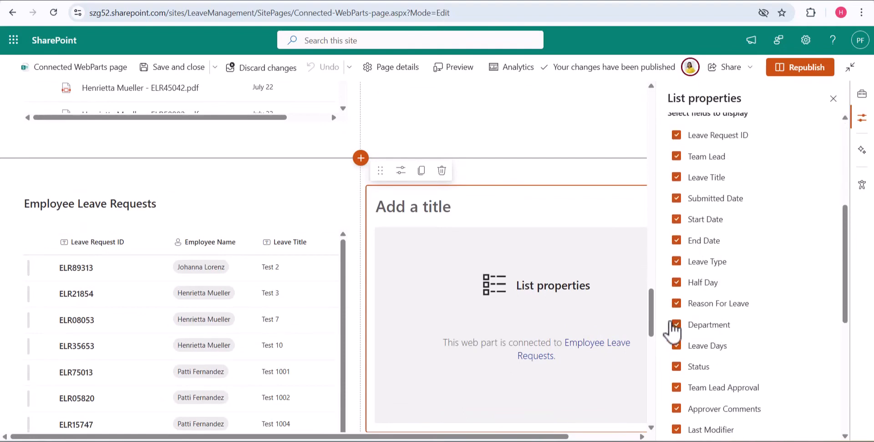
click(678, 326)
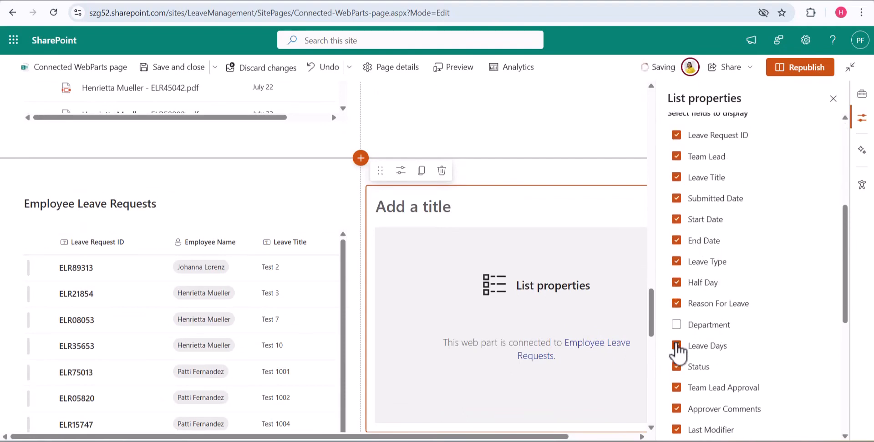
click(676, 347)
click(675, 368)
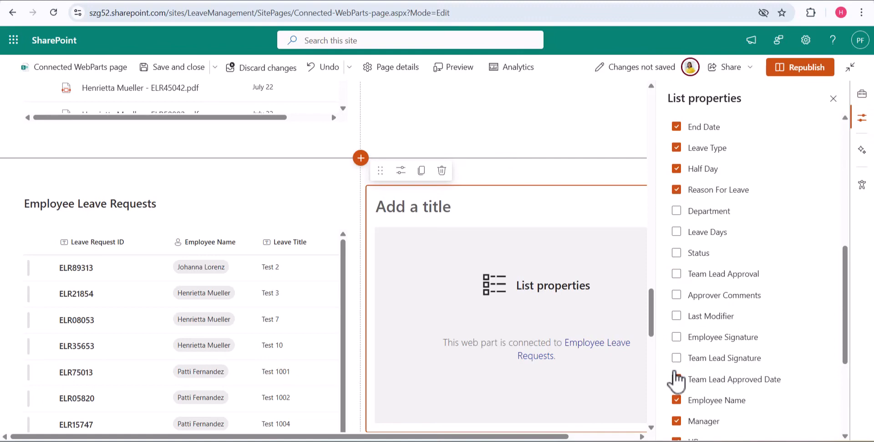
click(676, 377)
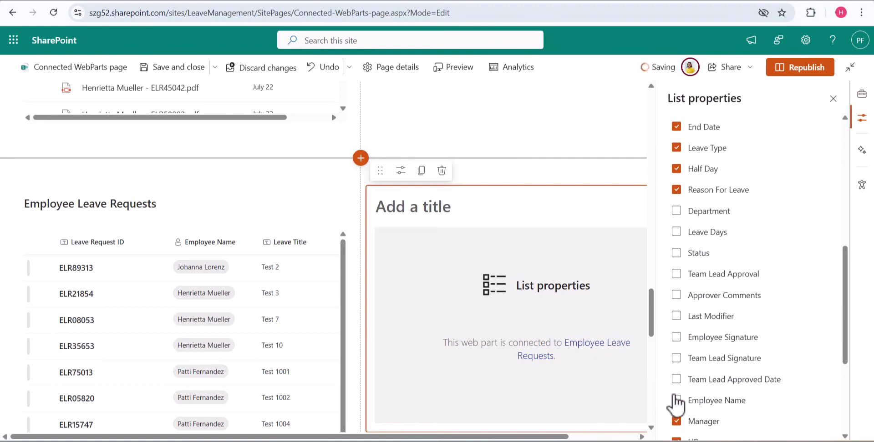
scroll(677, 403, down, 1)
click(677, 344)
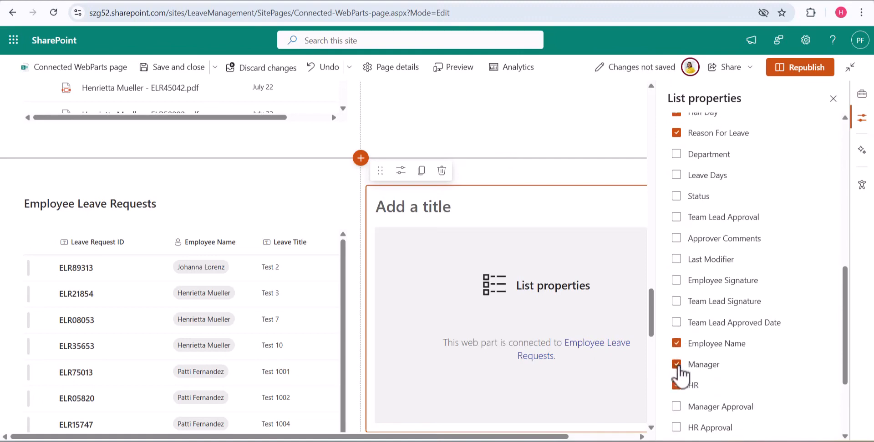
scroll(767, 380, up, 10)
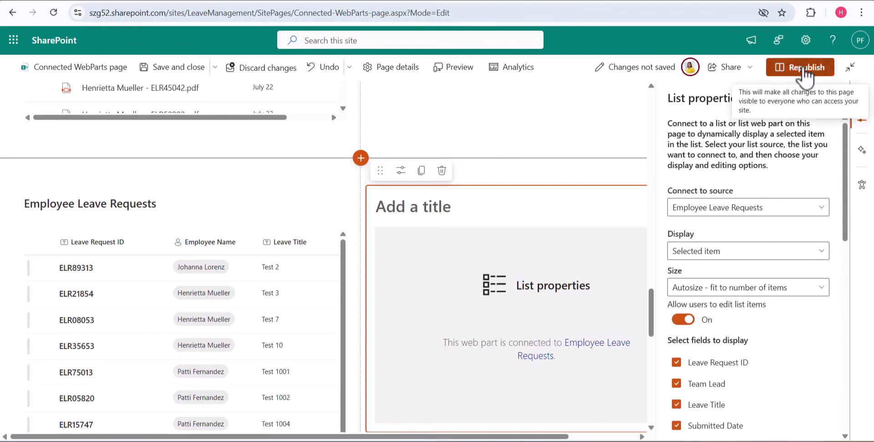
click(804, 67)
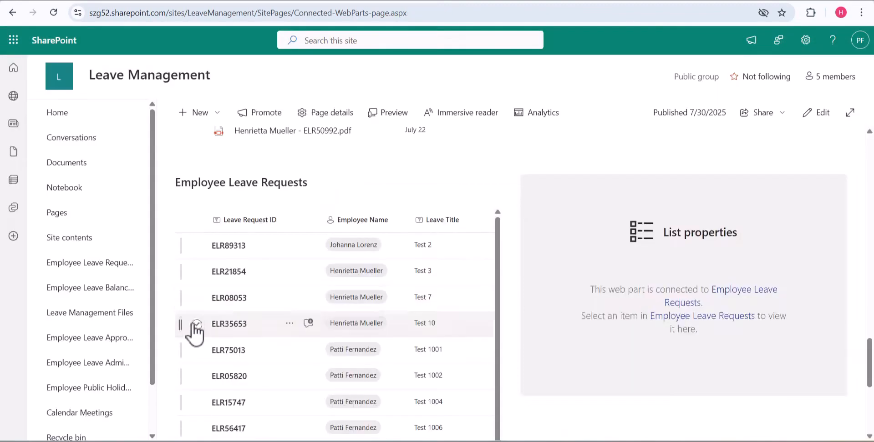
Select the leave request titled Test 10, read through its fields in the List properties web part, and clear the selection.
click(195, 325)
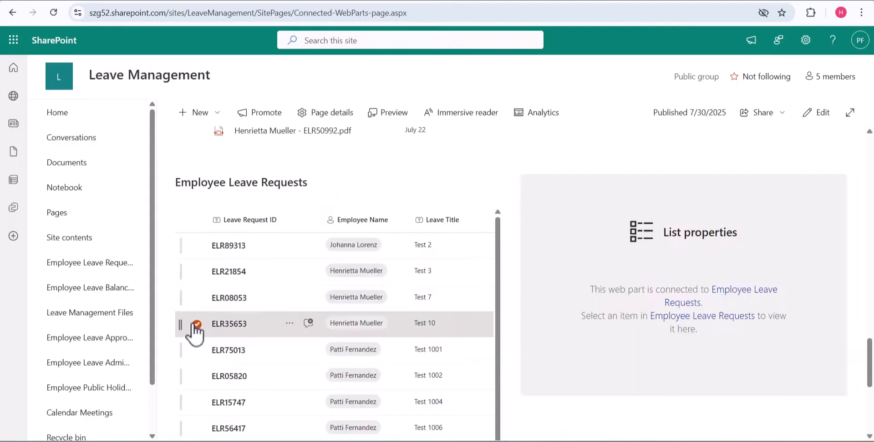
scroll(678, 333, down, 5)
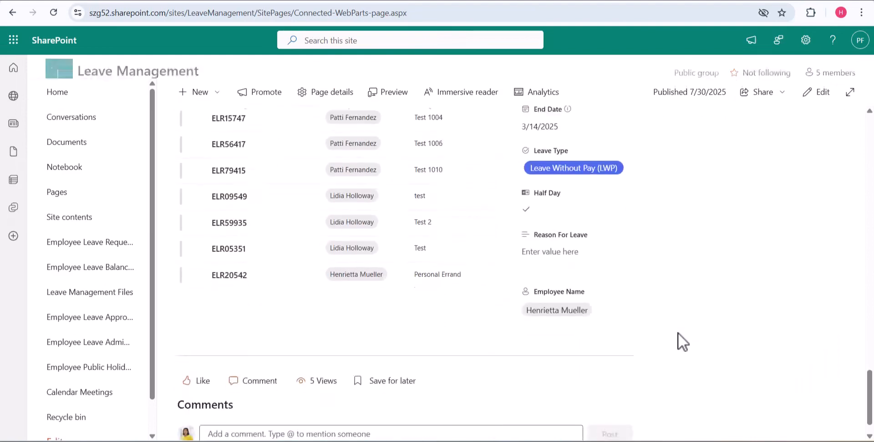
scroll(678, 332, up, 5)
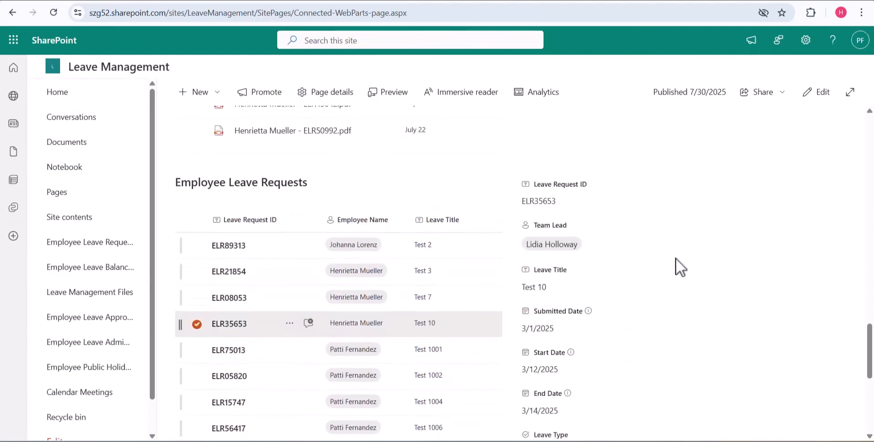
click(207, 313)
Review the Employee Leave Approved Files and Employee Leave Requests sections with their connected web parts on the published page.
scroll(394, 265, up, 5)
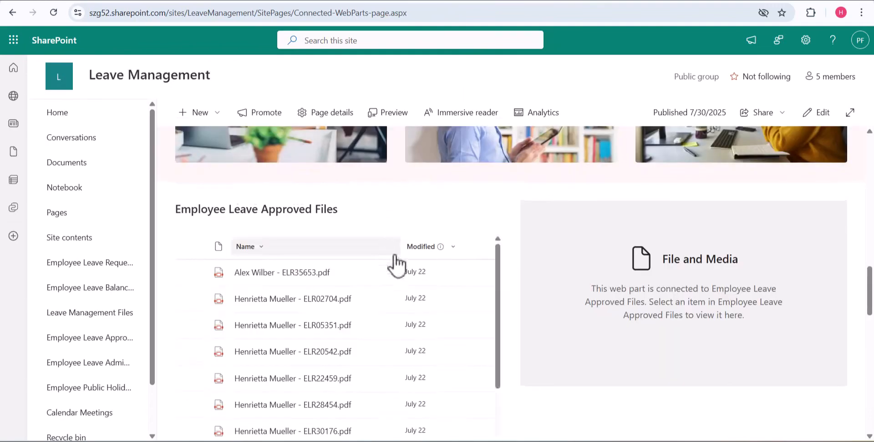
scroll(455, 296, down, 5)
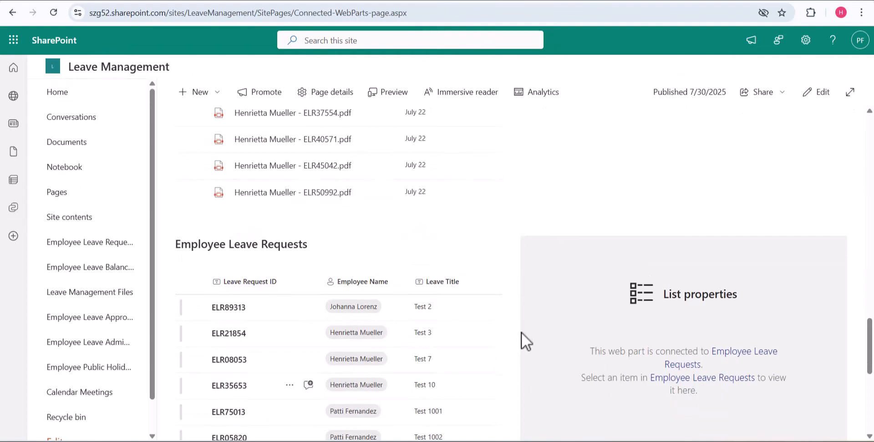
scroll(521, 335, up, 4)
scroll(521, 334, up, 6)
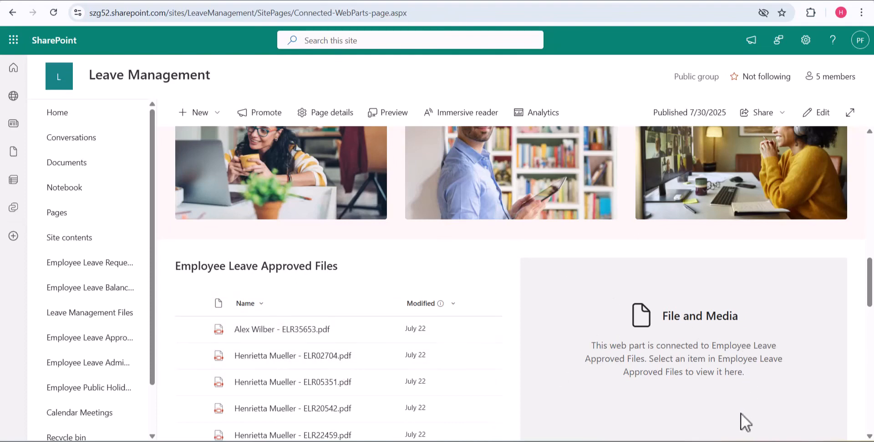
scroll(524, 273, down, 15)
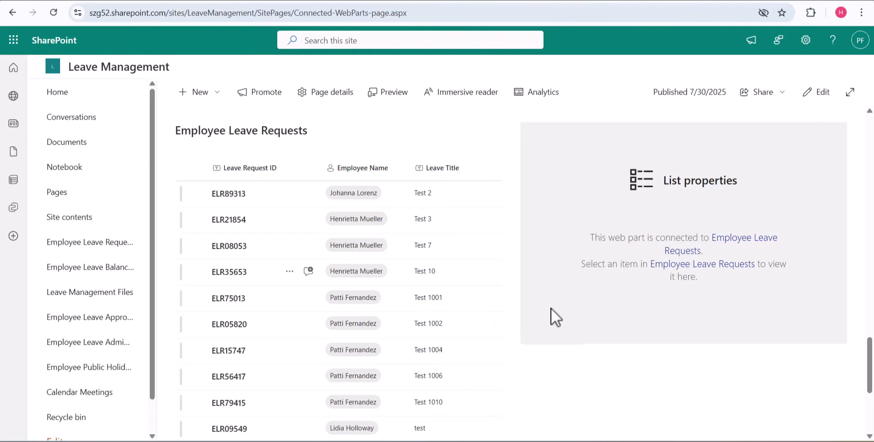
scroll(552, 314, down, 3)
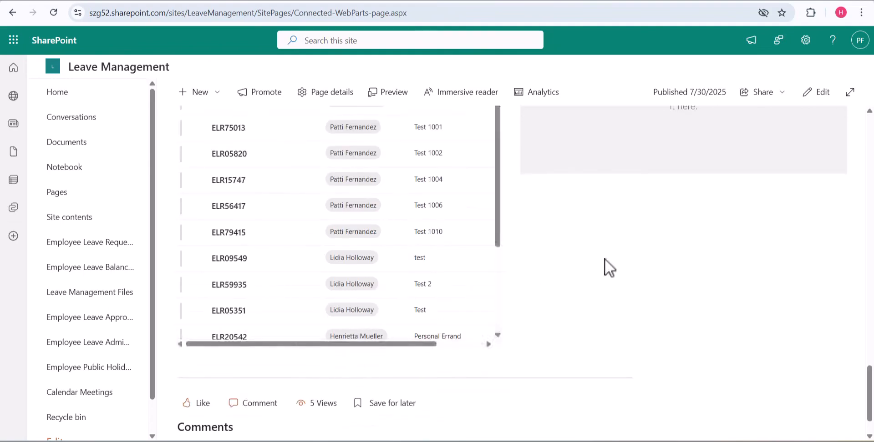
scroll(530, 295, up, 2)
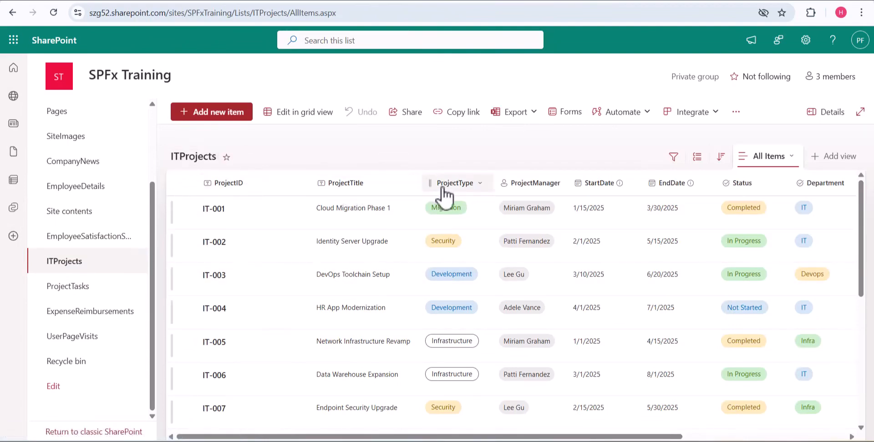
Look over the columns of the ITProjects list and open the ProjectTasks list on the SPFx Training site.
scroll(701, 295, right, 5)
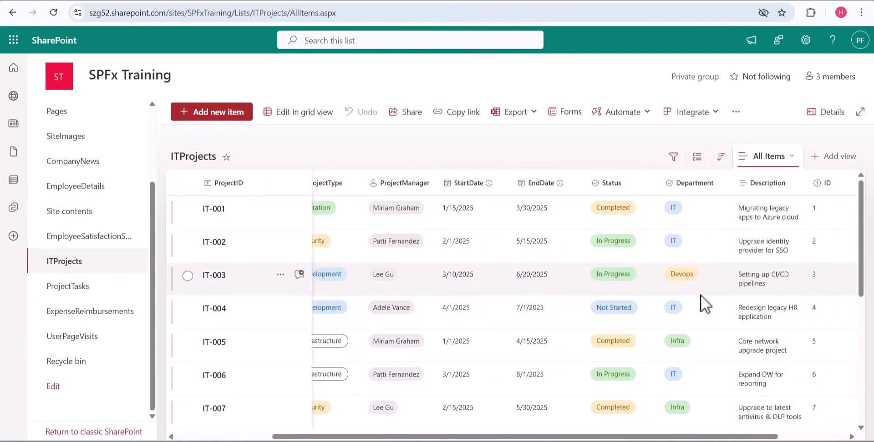
scroll(208, 232, left, 4)
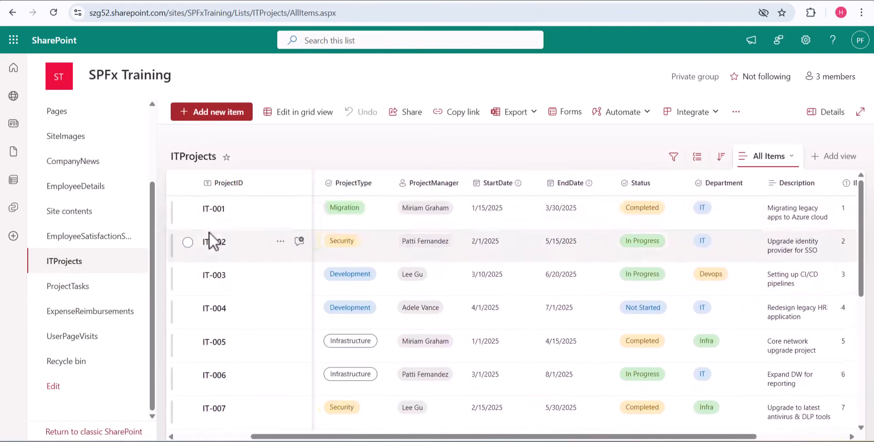
click(103, 291)
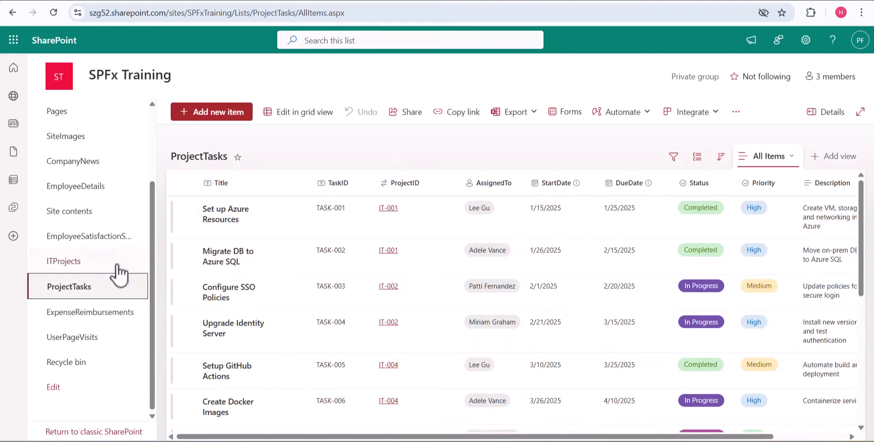
Check the ProjectID column's options in the ITProjects list and return to the ProjectTasks list.
click(98, 264)
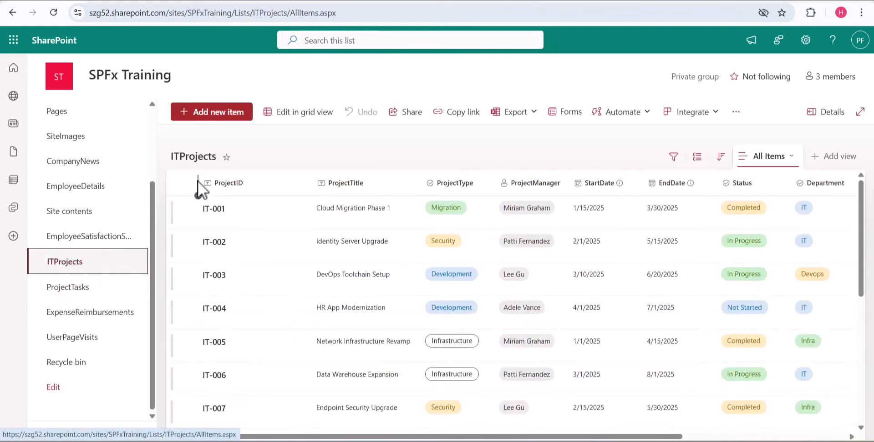
click(230, 183)
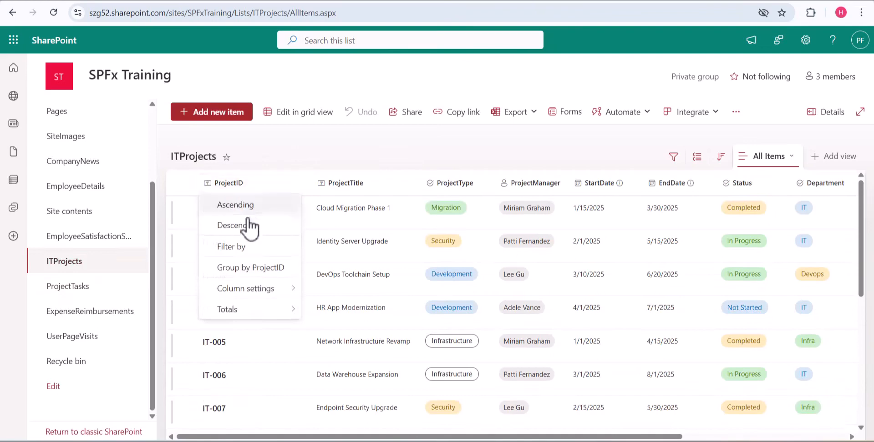
click(248, 284)
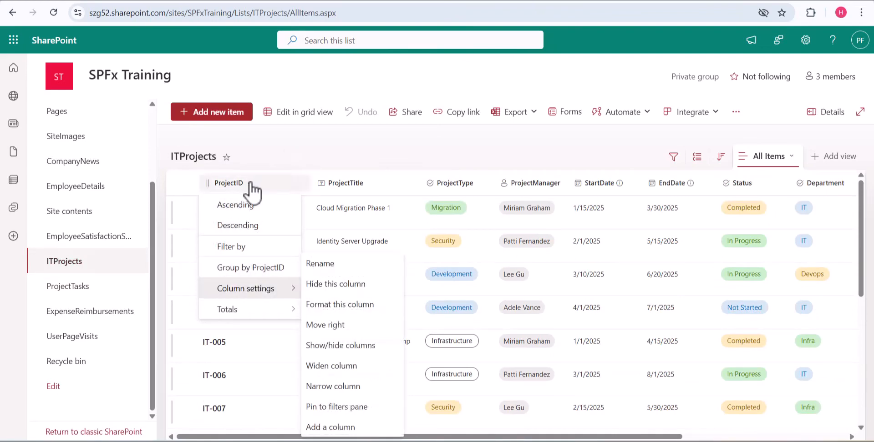
click(280, 151)
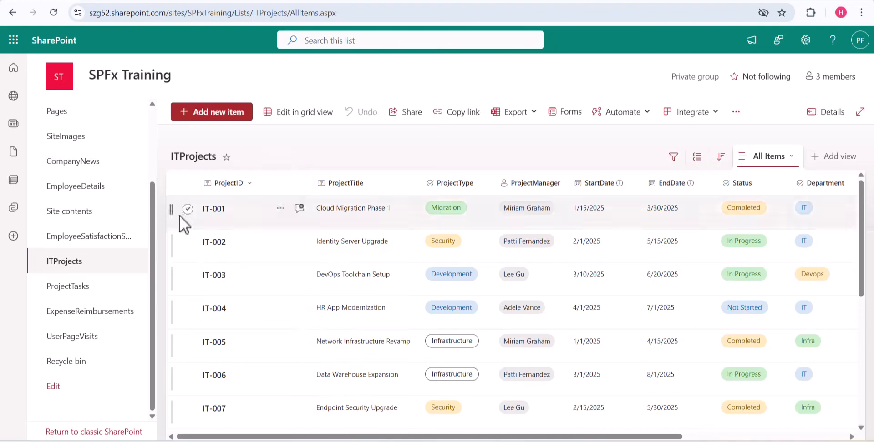
click(57, 294)
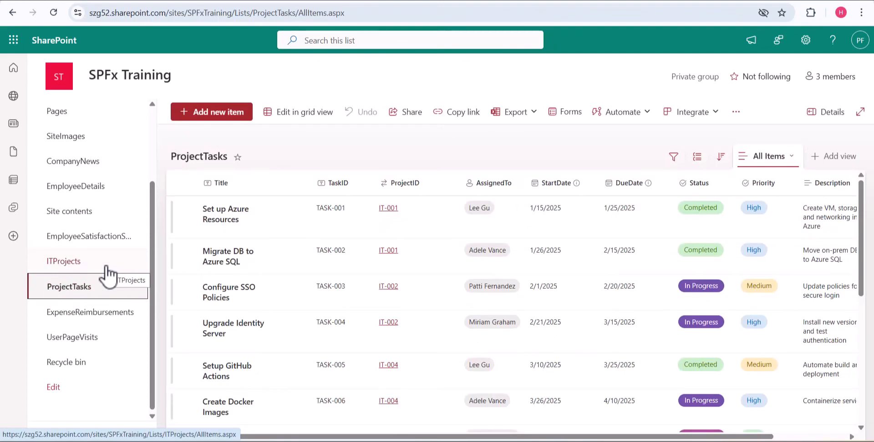
Open Home.aspx from the SPFx Training site's pages in edit mode.
scroll(64, 215, up, 3)
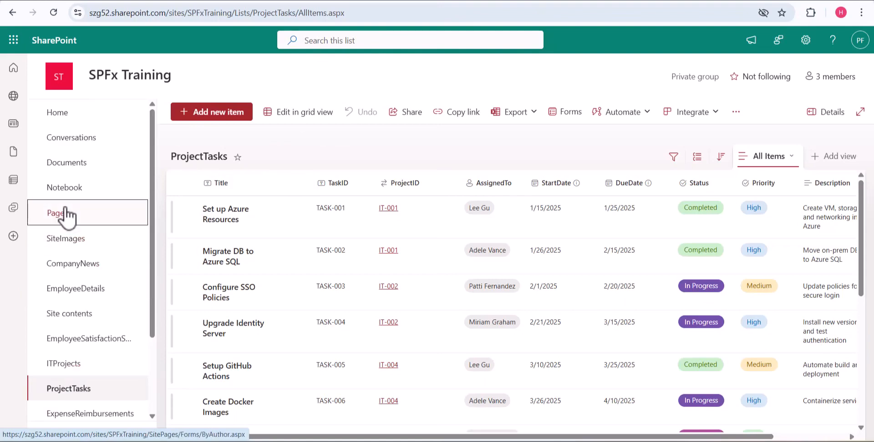
click(65, 214)
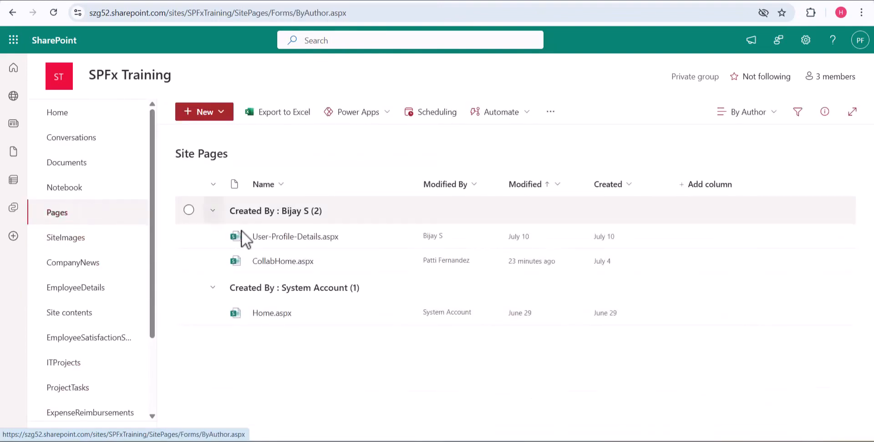
click(272, 314)
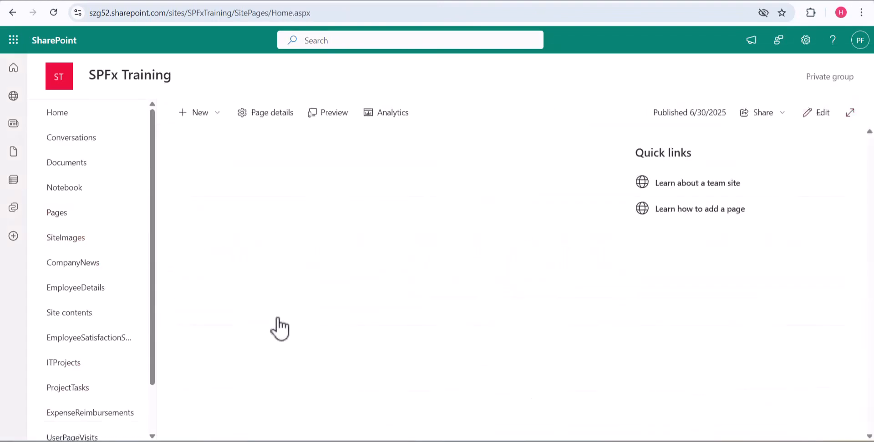
click(805, 114)
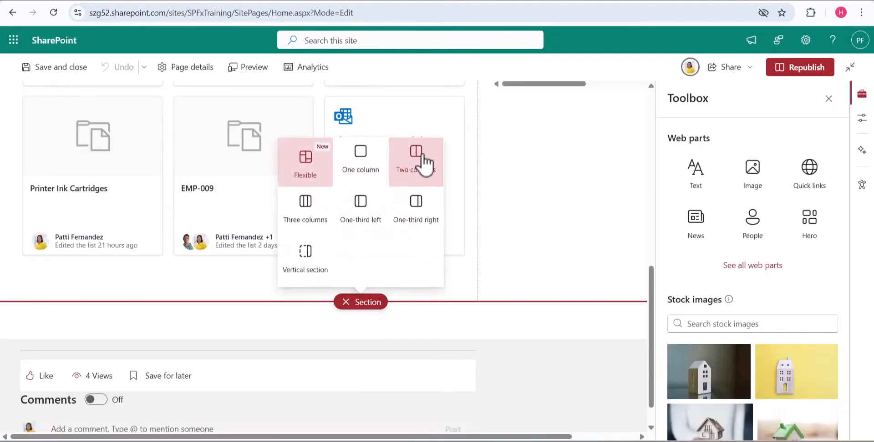
Add a two-column section below the existing page content and insert a List web part in column one.
click(420, 152)
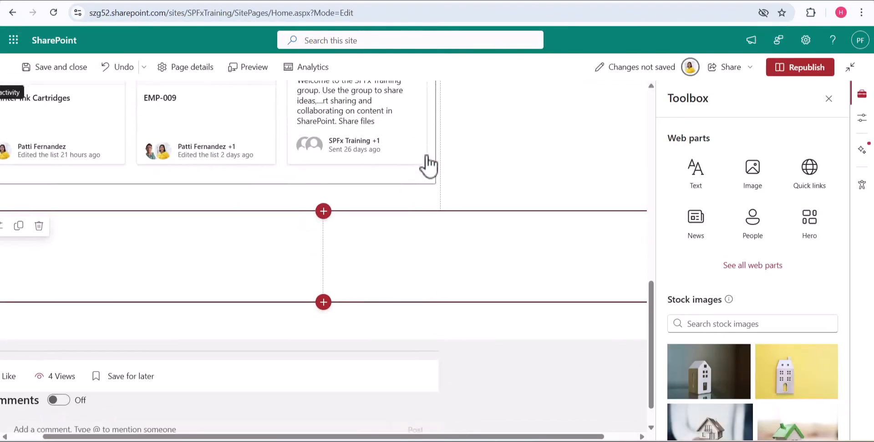
click(148, 229)
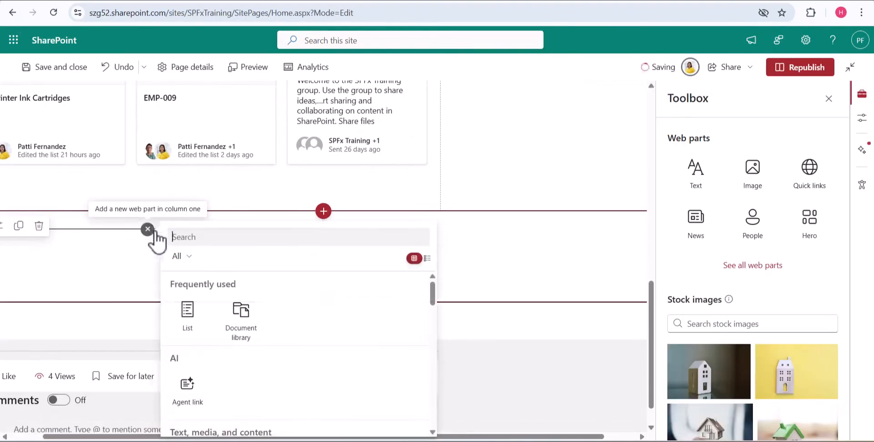
click(195, 318)
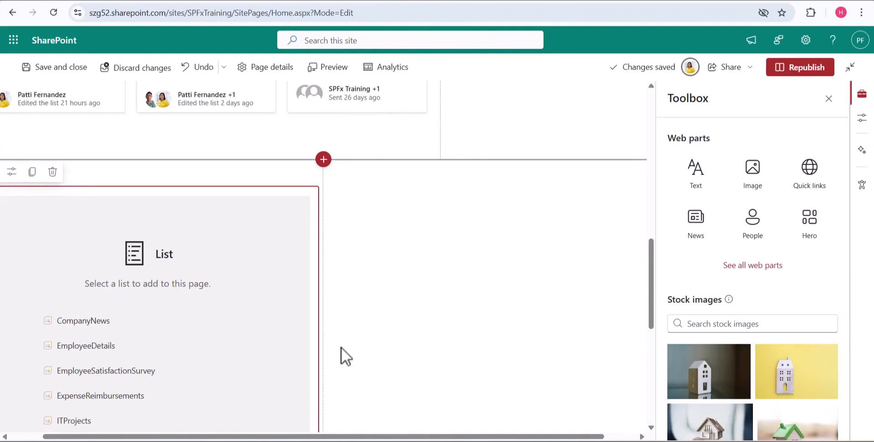
Load the ITProjects list into the new List web part in column one.
click(829, 98)
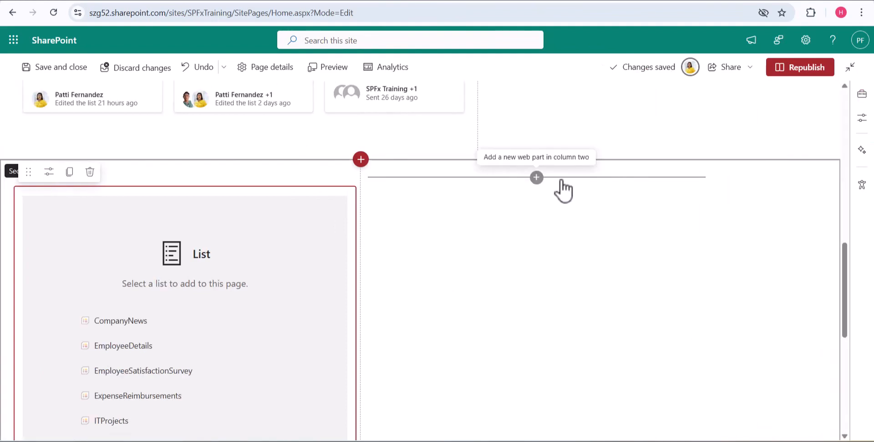
scroll(214, 296, down, 2)
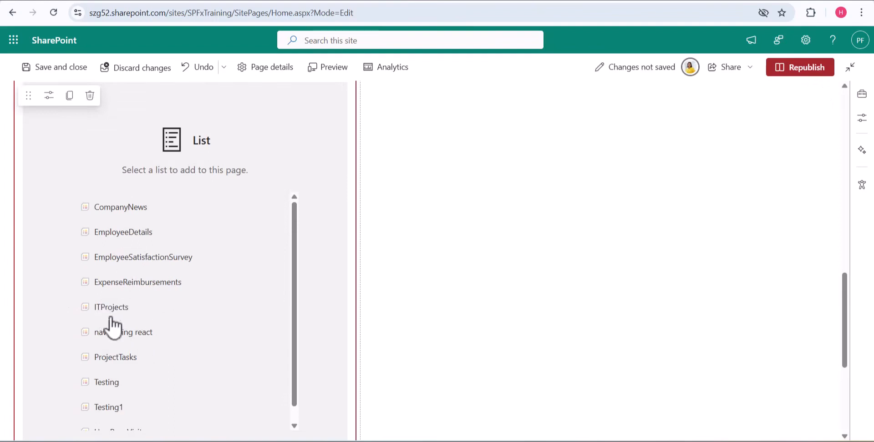
click(110, 308)
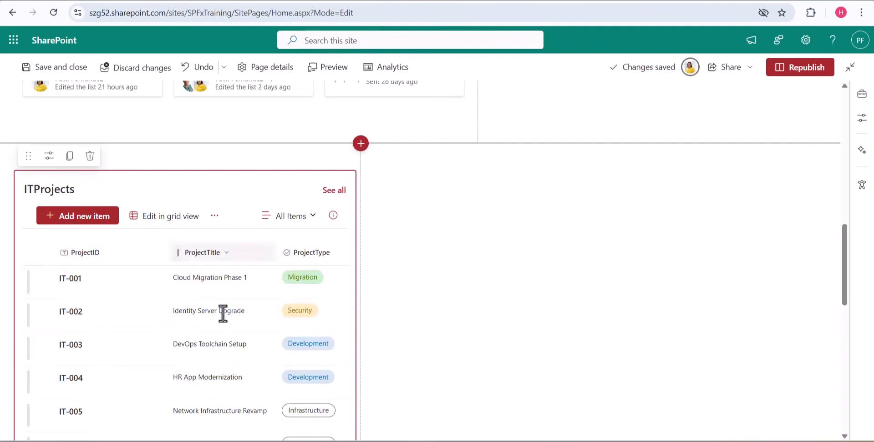
Set the ITProjects web part's size to Medium - about 15 items, hide its command bar and "See all" button, and apply the settings.
click(48, 156)
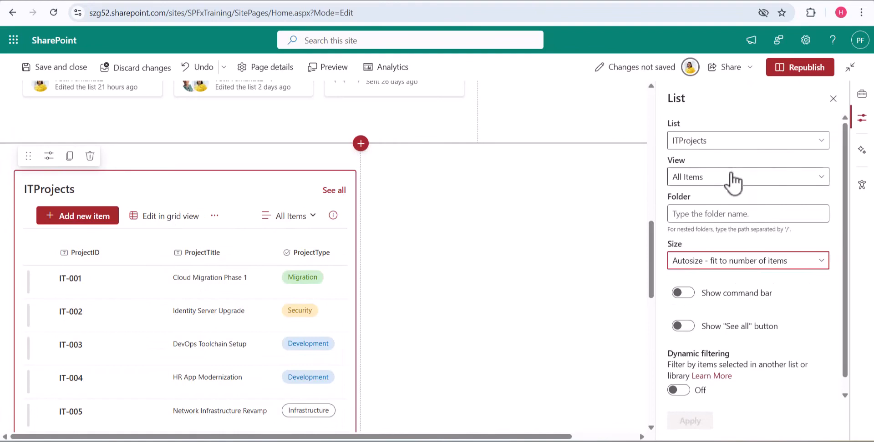
click(726, 182)
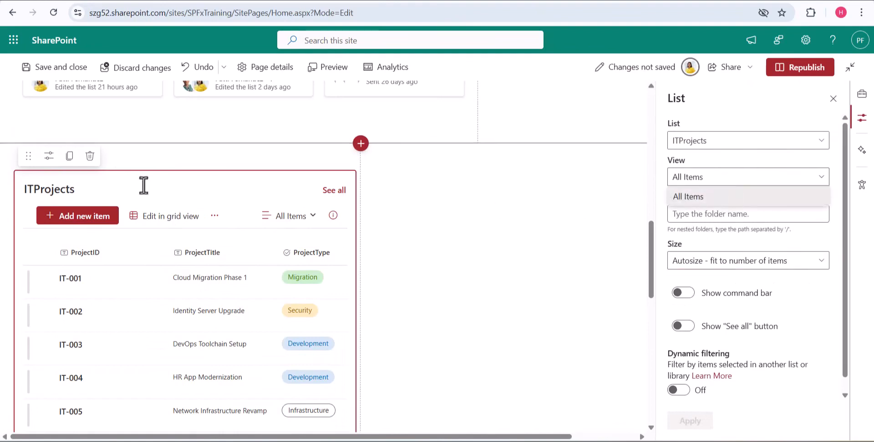
scroll(252, 241, down, 6)
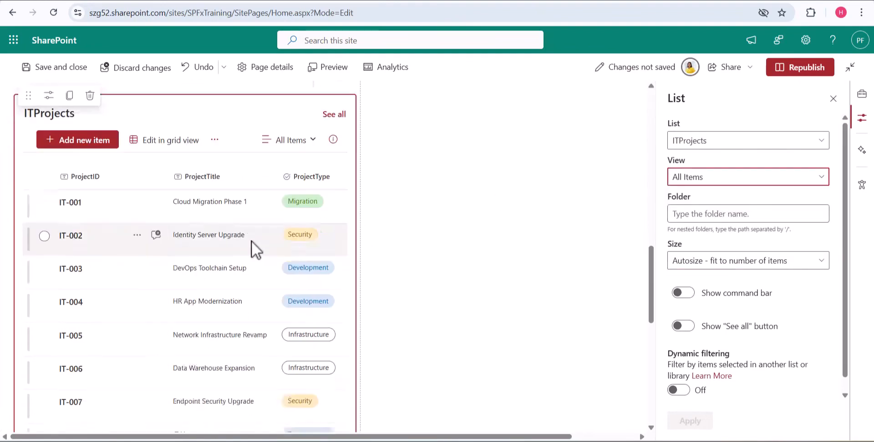
scroll(250, 283, up, 4)
scroll(255, 227, down, 1)
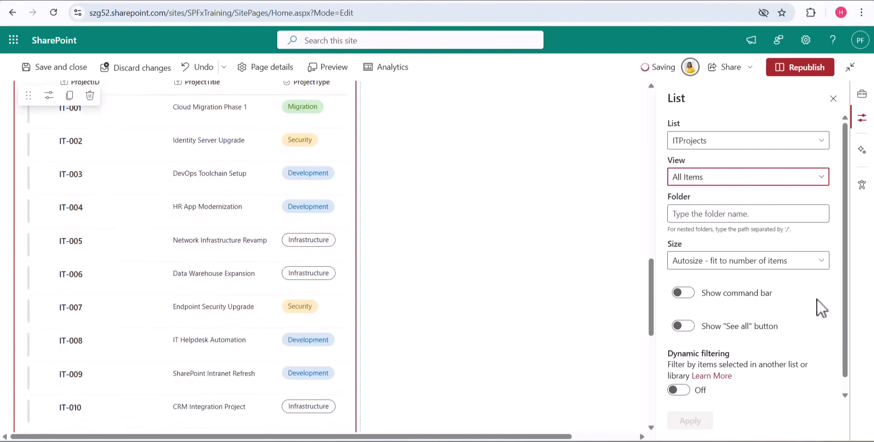
scroll(336, 301, up, 3)
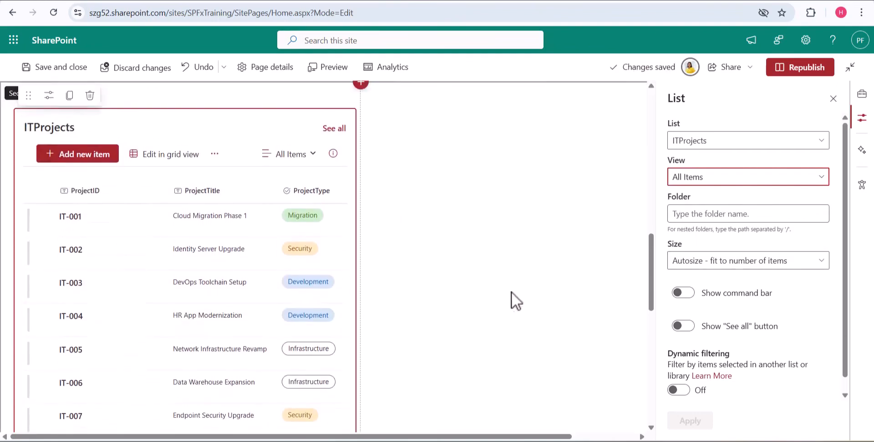
click(707, 264)
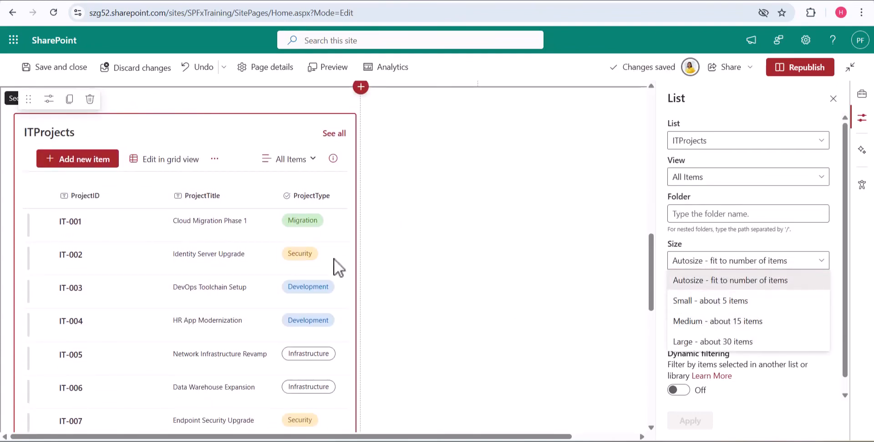
click(741, 333)
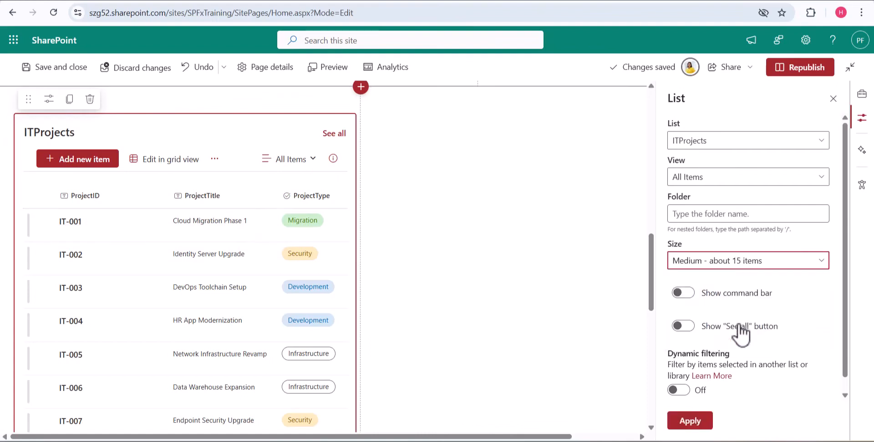
click(683, 280)
click(685, 314)
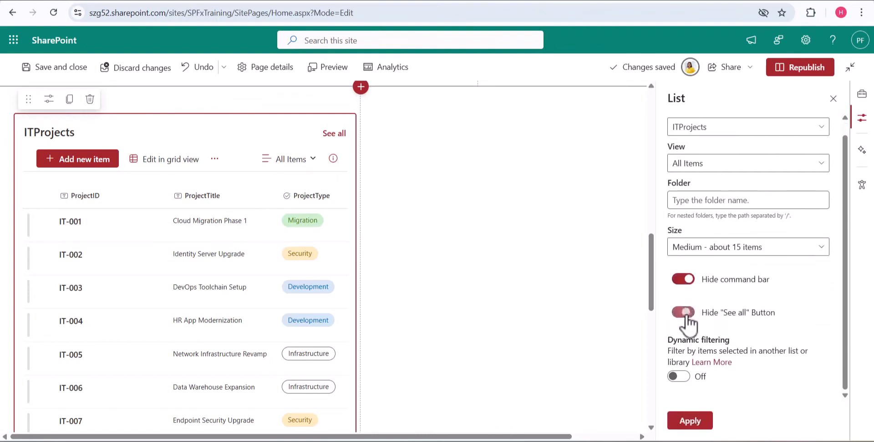
scroll(593, 319, down, 4)
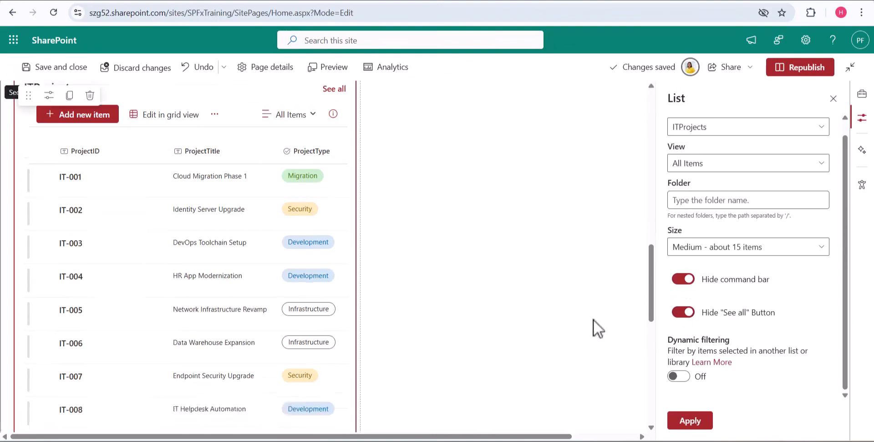
scroll(654, 345, up, 2)
click(700, 424)
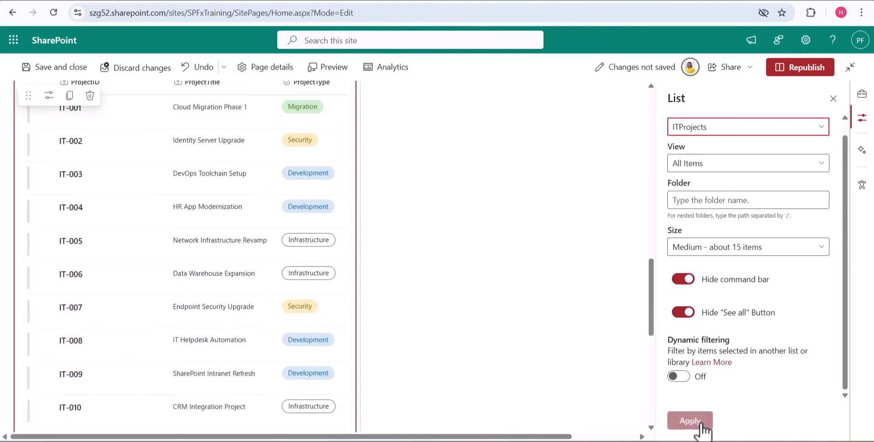
Republish the home page and look through the rows and columns of its ITProjects web part.
click(799, 68)
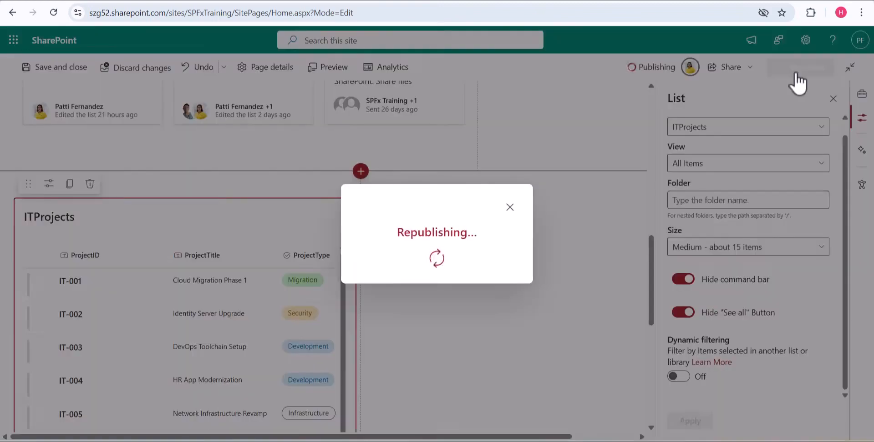
scroll(493, 282, down, 5)
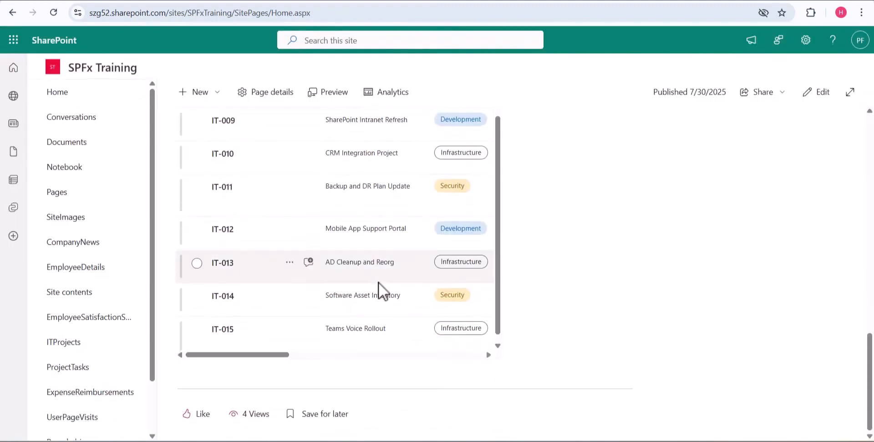
scroll(380, 285, up, 8)
scroll(605, 269, down, 5)
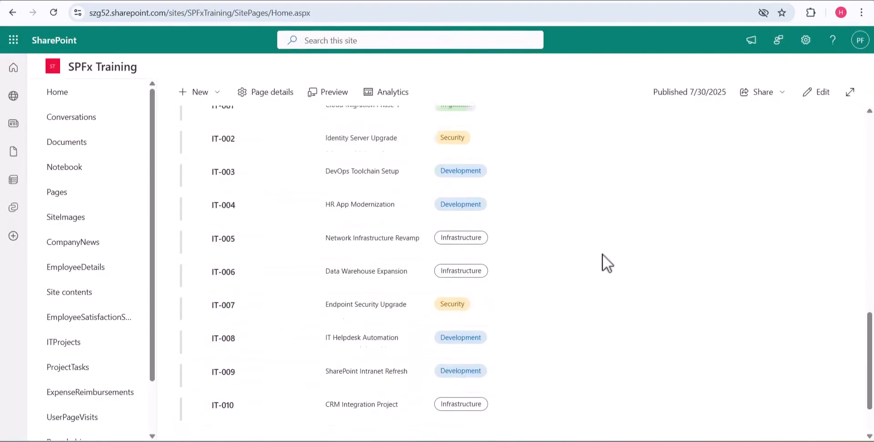
mouse_move(266, 354)
mouse_down()
mouse_move(426, 354)
mouse_move(282, 354)
mouse_up()
scroll(387, 322, up, 4)
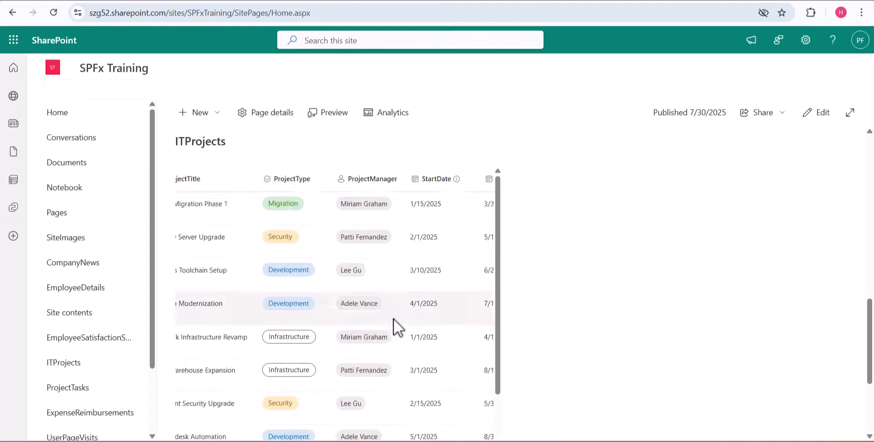
scroll(394, 319, down, 4)
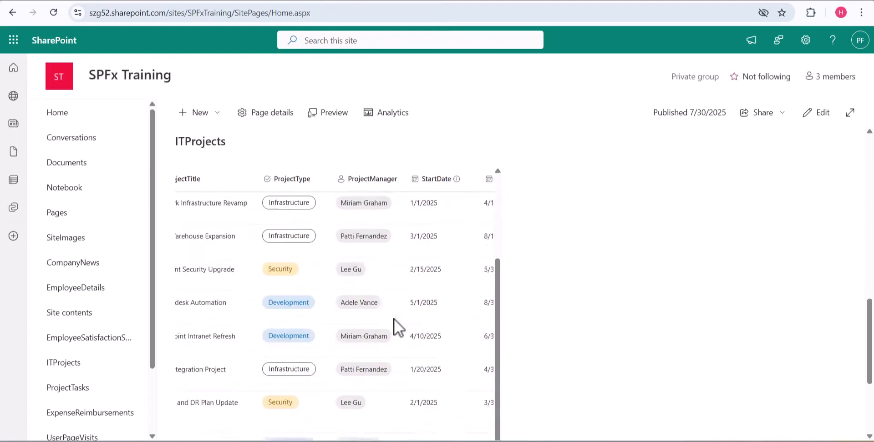
Create a public list-style view named "Project Titles" in the ITProjects list.
click(84, 365)
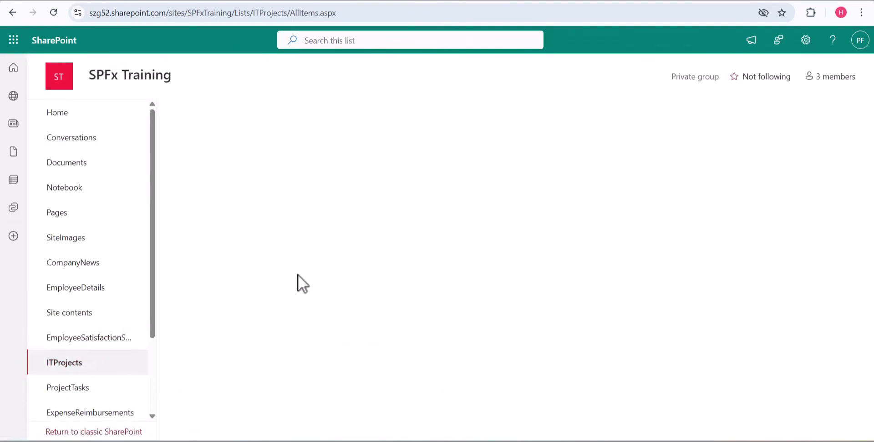
click(835, 157)
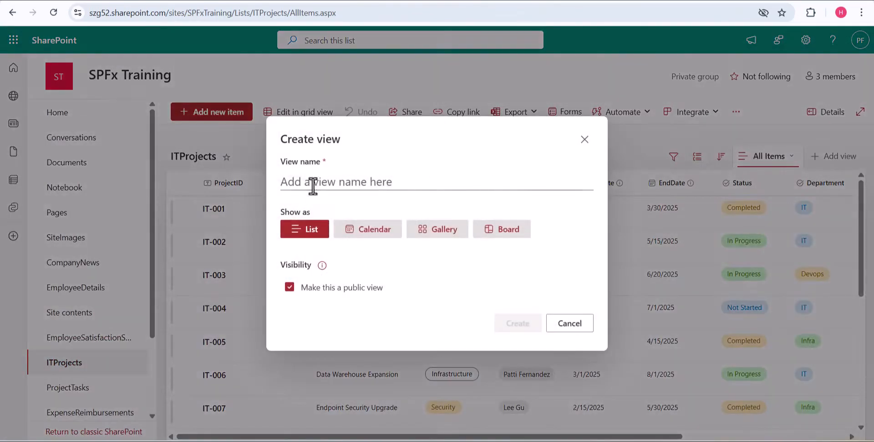
click(303, 174)
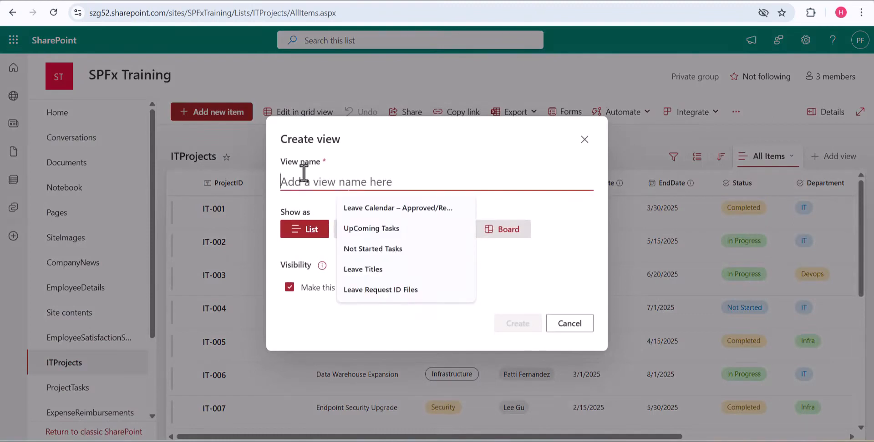
text(Project Titles)
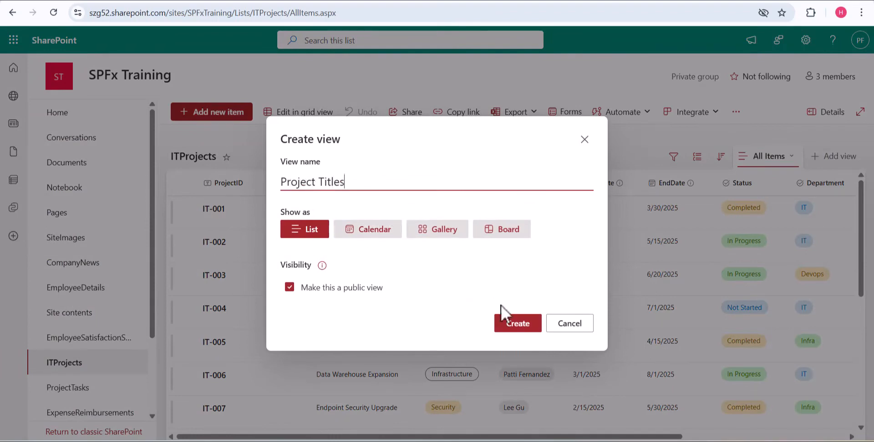
click(524, 328)
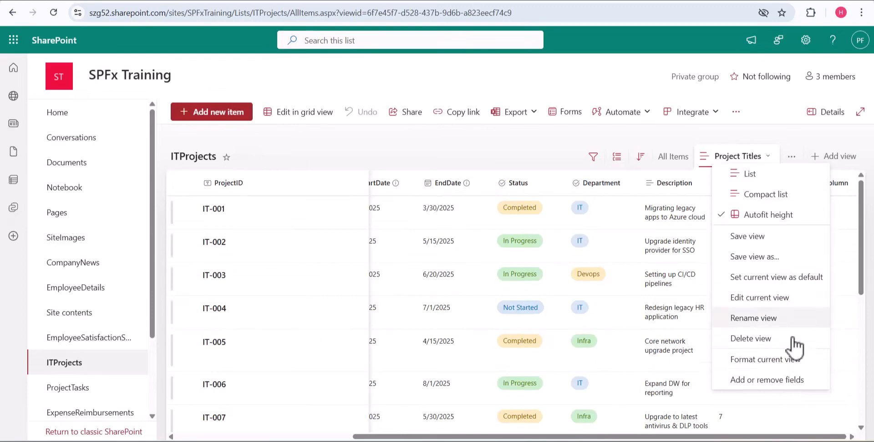
Limit the Project Titles view to the ProjectID and ProjectTitle columns and narrow the ProjectID column.
click(771, 386)
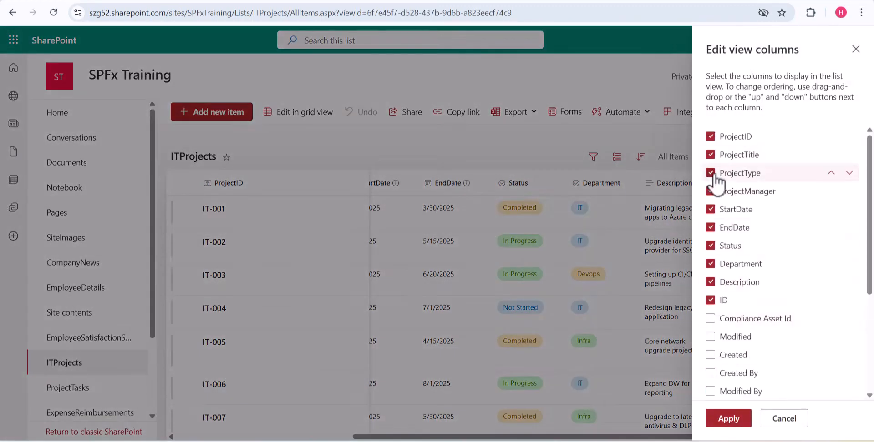
click(713, 175)
click(711, 210)
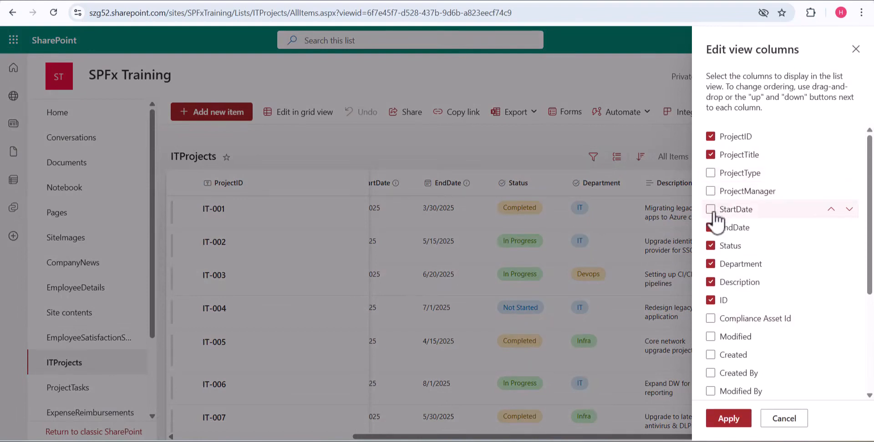
click(711, 229)
click(709, 246)
click(709, 264)
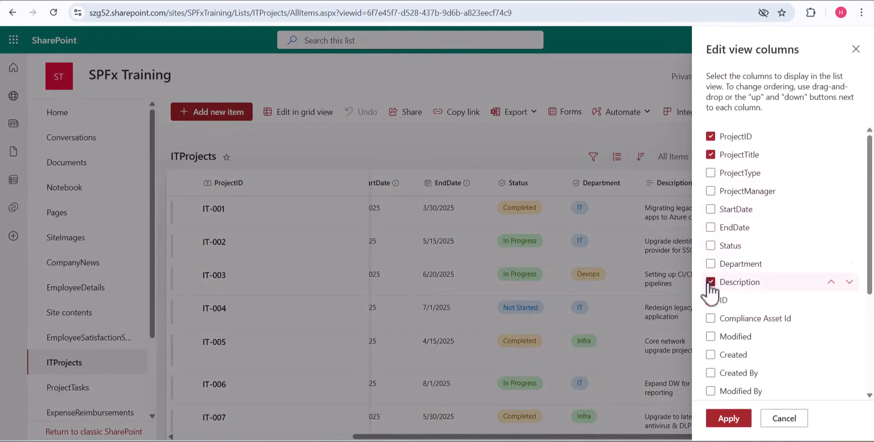
click(710, 282)
click(710, 300)
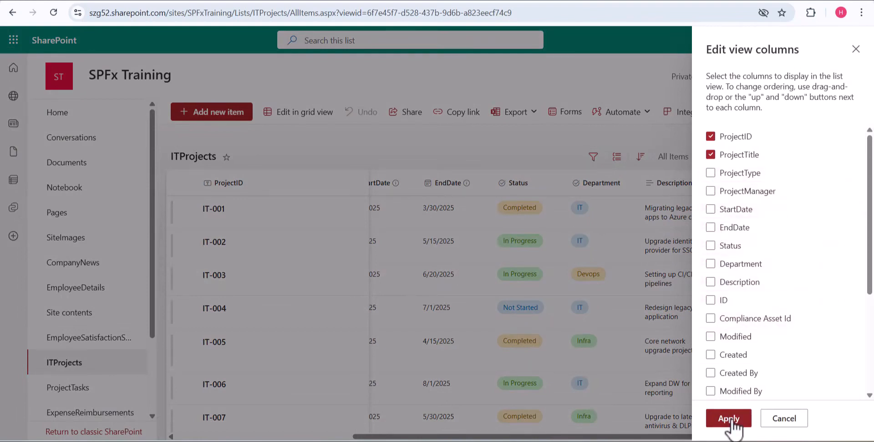
click(730, 420)
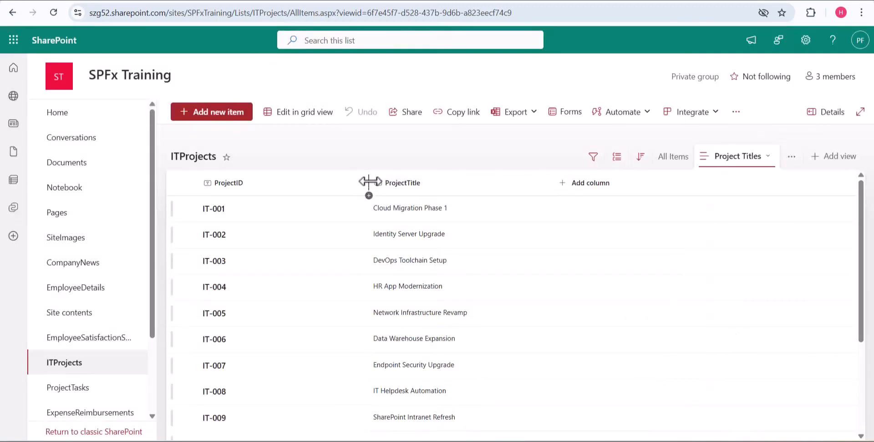
drag(369, 183, 318, 182)
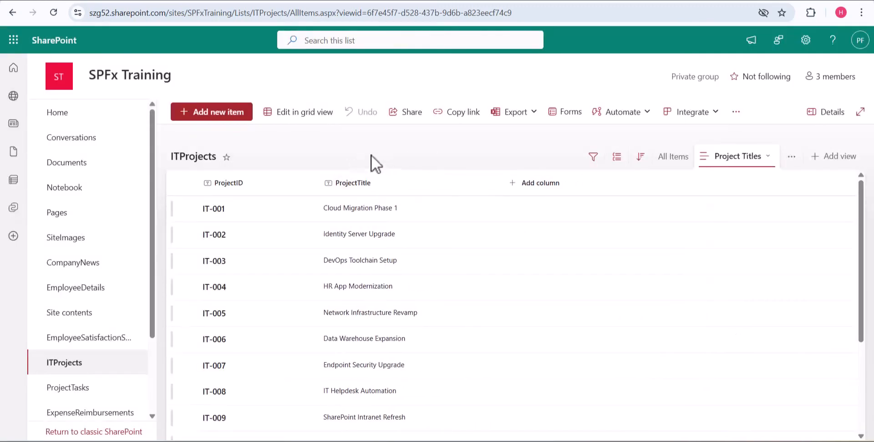
Reopen Home.aspx from the site's pages in edit mode and apply the Project Titles view to the ITProjects web part.
click(64, 214)
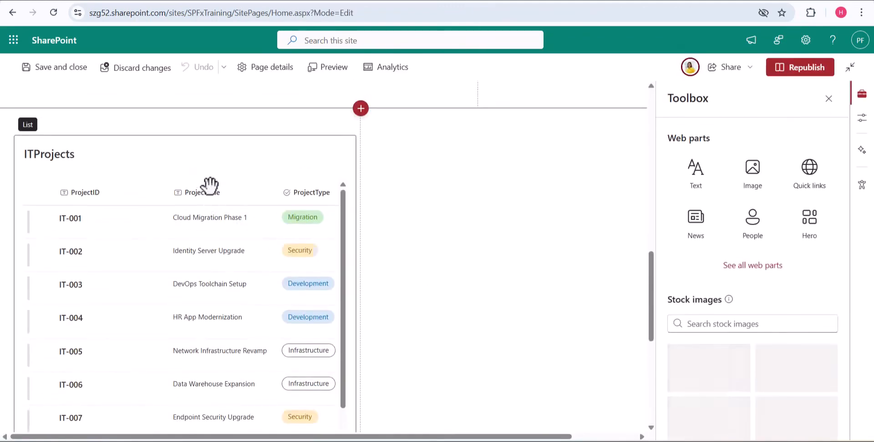
scroll(209, 178, down, 1)
scroll(182, 168, up, 2)
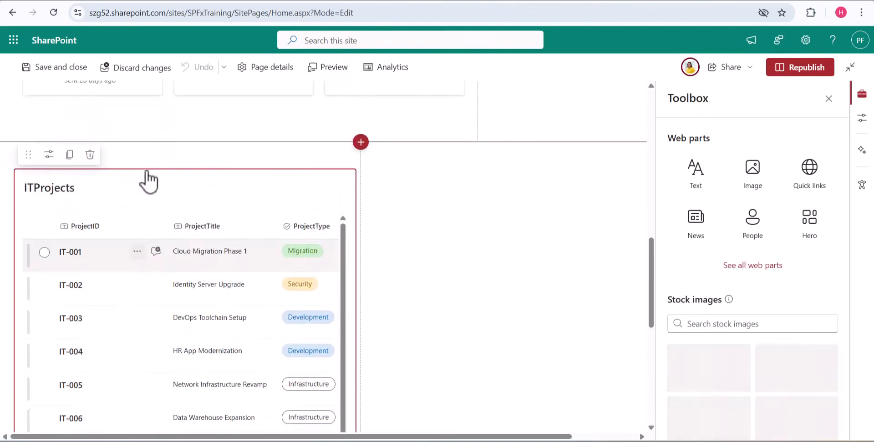
click(862, 117)
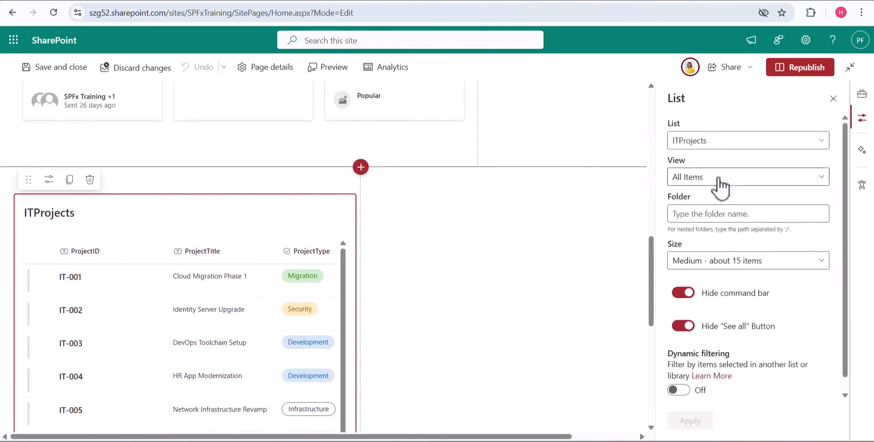
click(717, 181)
click(717, 216)
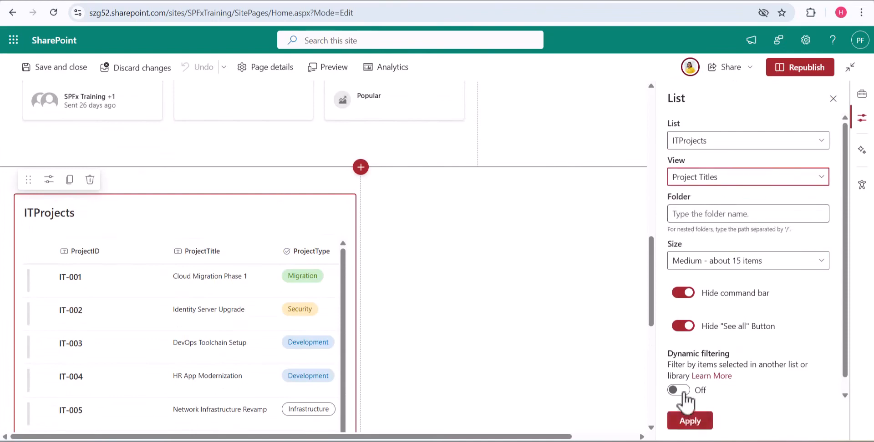
click(688, 422)
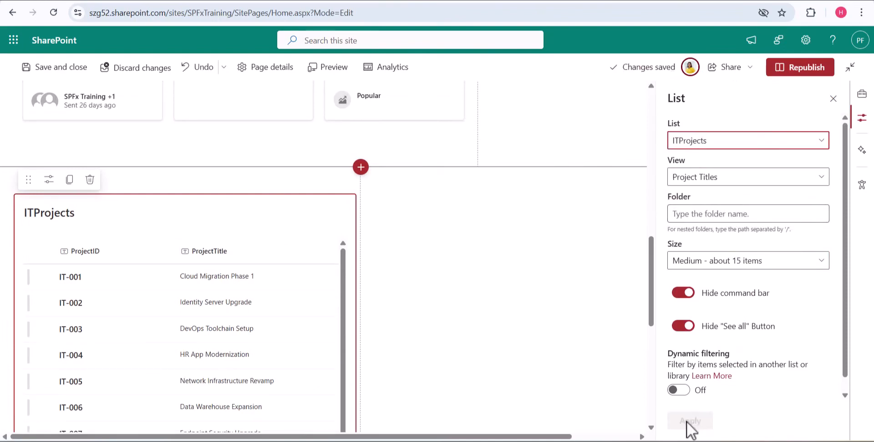
scroll(246, 343, down, 2)
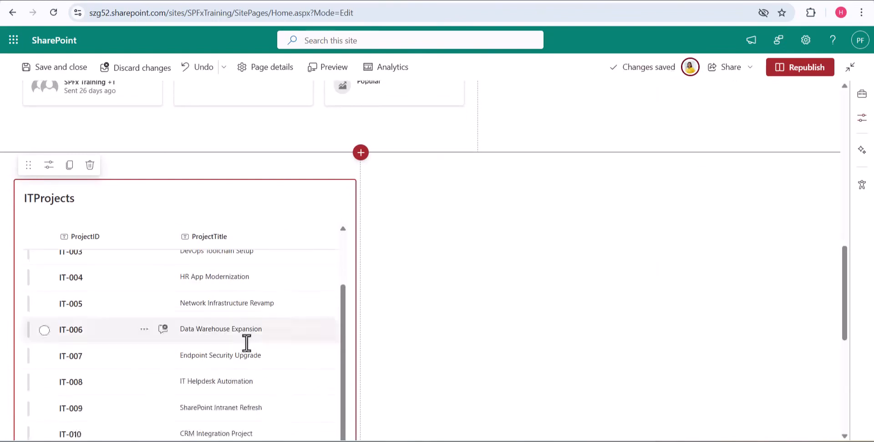
Add a List web part in the empty column beside the ITProjects web part.
scroll(246, 343, up, 2)
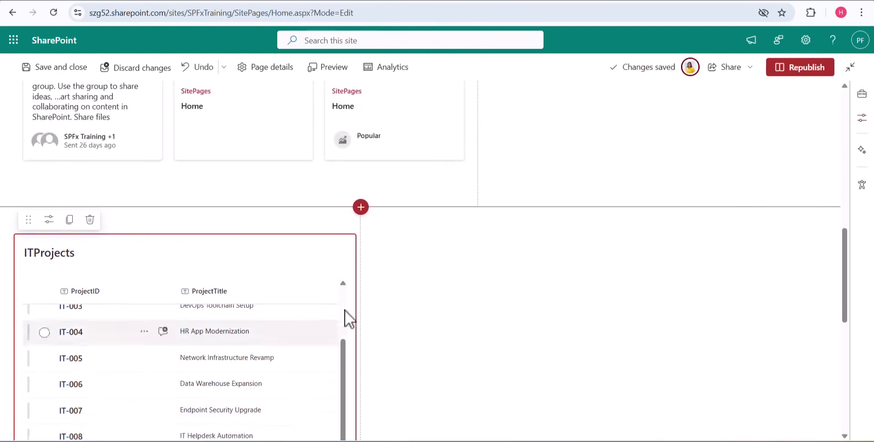
click(537, 241)
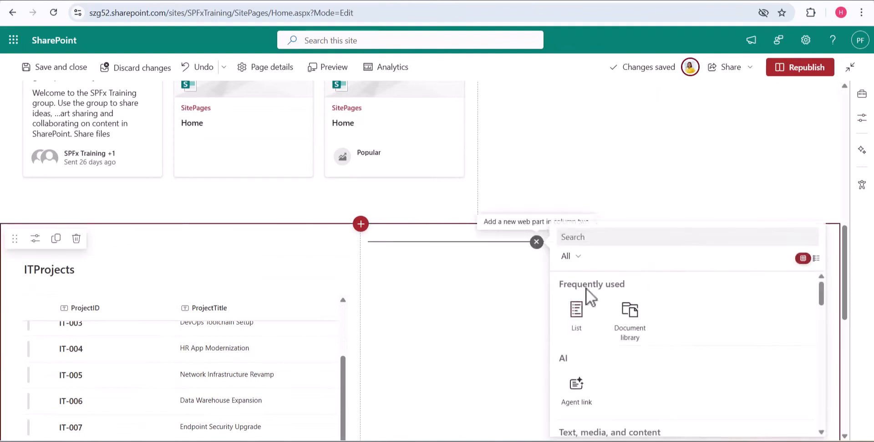
click(578, 318)
scroll(519, 198, down, 2)
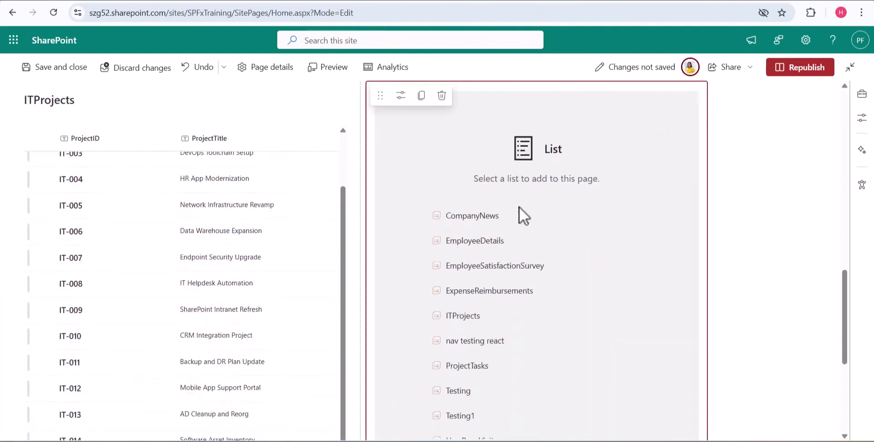
scroll(491, 291, up, 1)
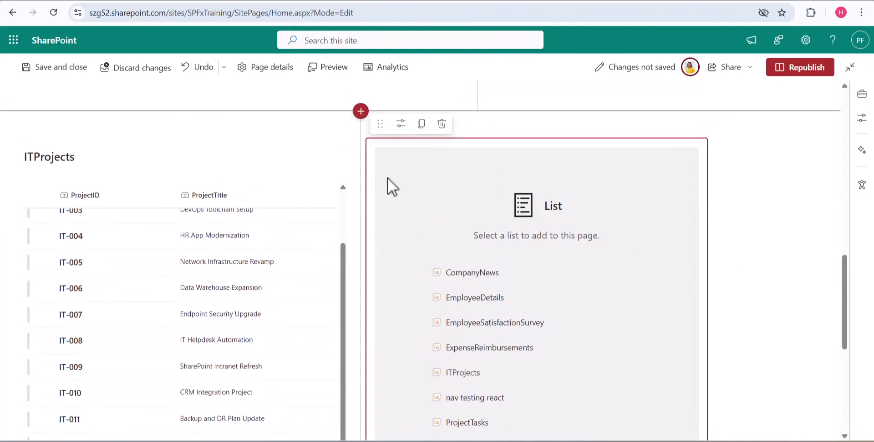
Set the new List web part to use the ProjectTasks list with the All Items view.
click(403, 132)
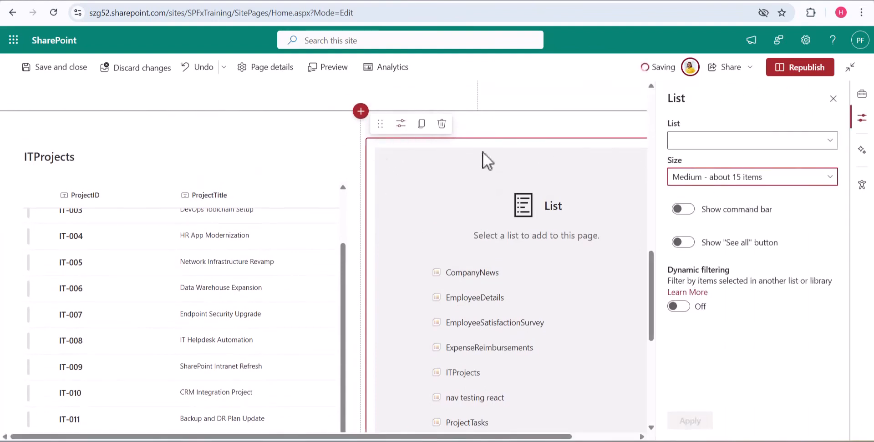
click(765, 146)
click(765, 142)
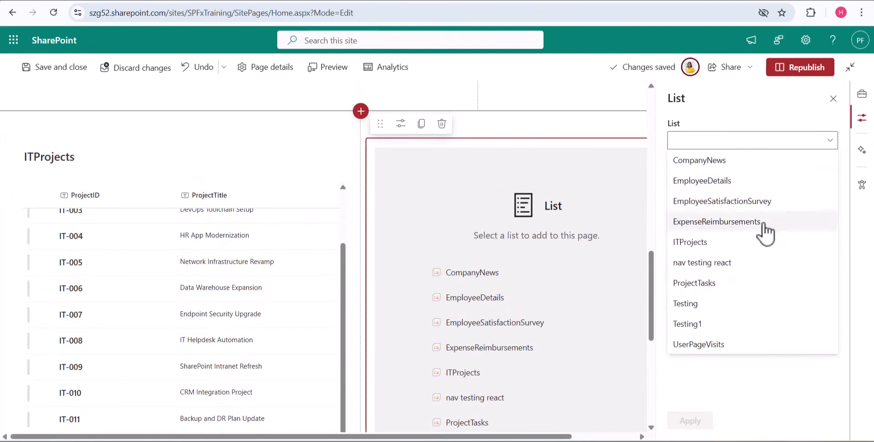
click(730, 284)
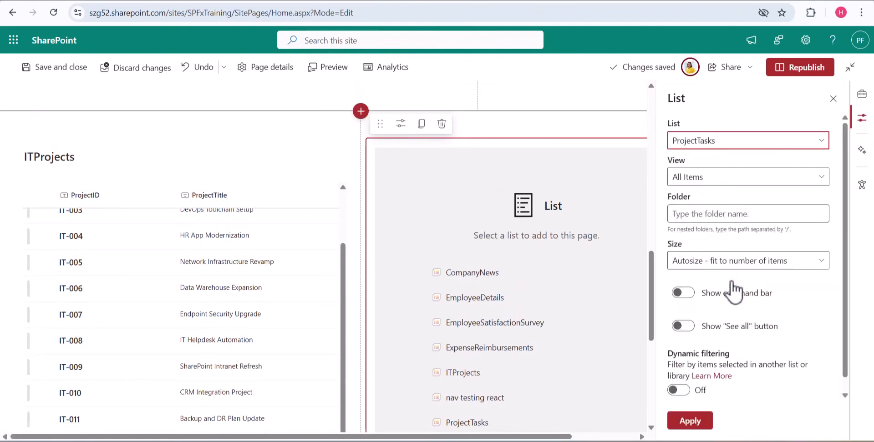
scroll(723, 246, down, 1)
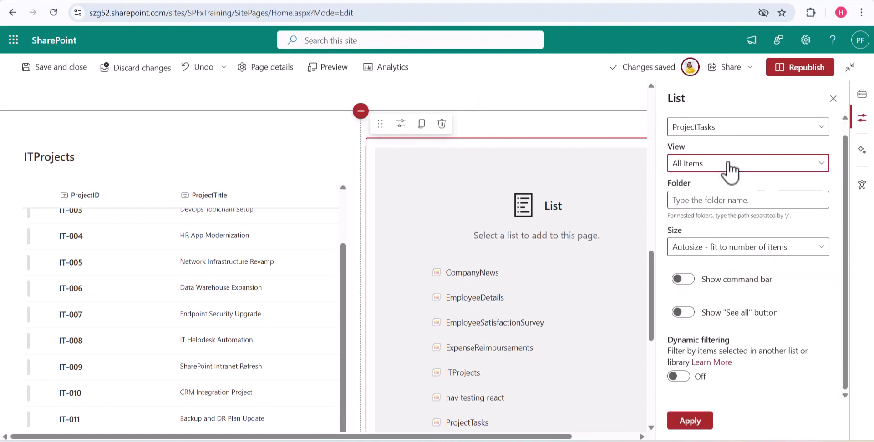
click(680, 165)
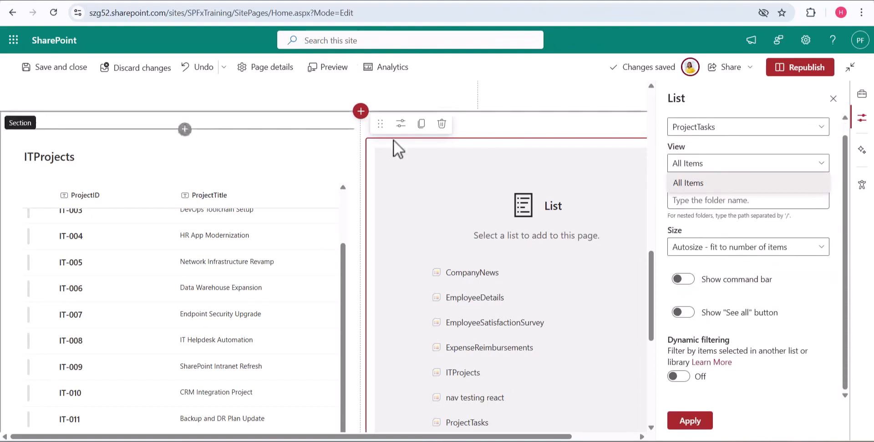
Hide the command bar and the "See all" button for the ProjectTasks web part.
scroll(231, 173, up, 4)
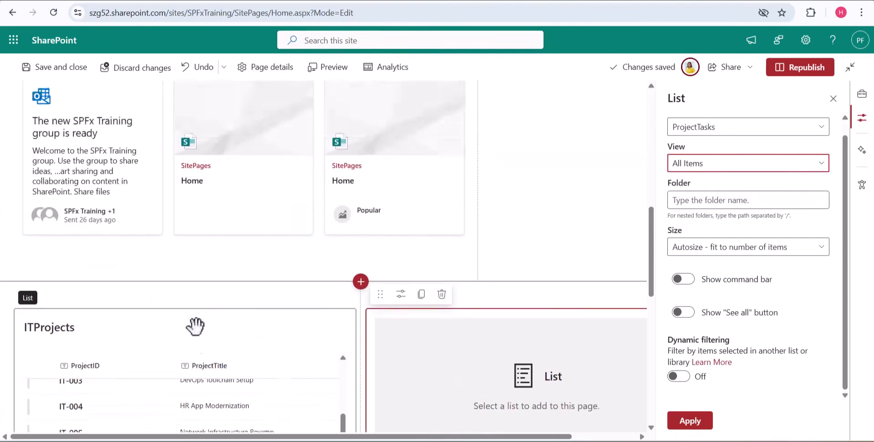
scroll(189, 273, down, 1)
scroll(551, 223, down, 1)
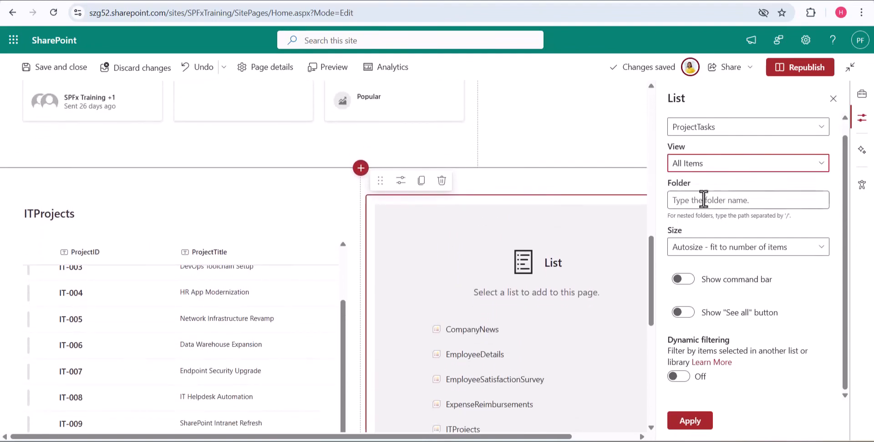
click(688, 280)
click(683, 313)
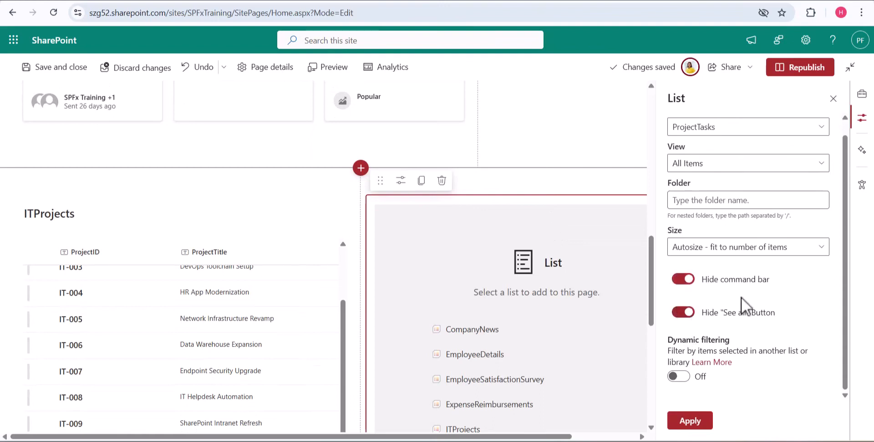
Enable dynamic filtering of ProjectTasks on its ProjectID column using the ProjectID column of the ITProjects list, and apply the settings.
scroll(580, 137, down, 1)
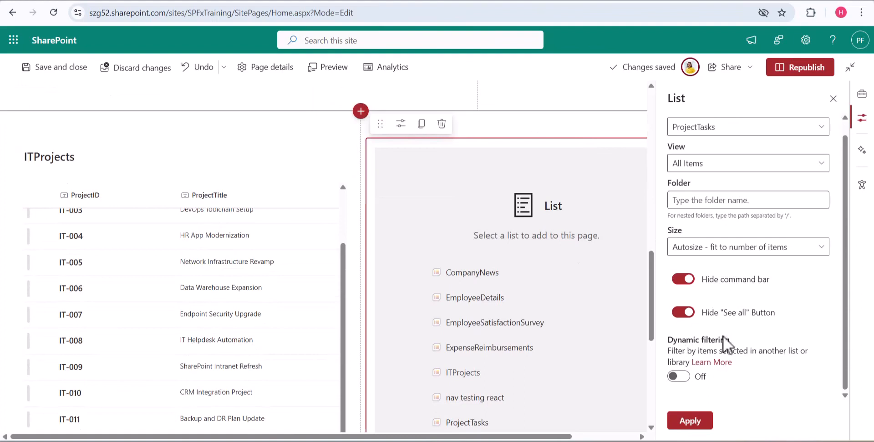
click(679, 377)
scroll(802, 335, down, 2)
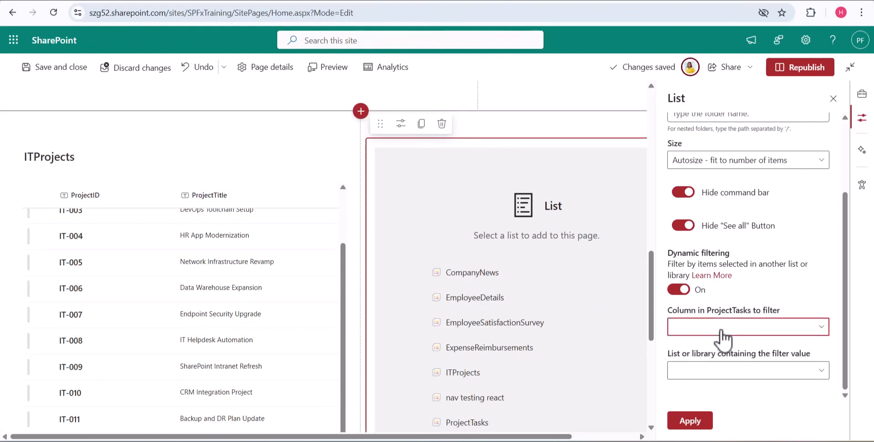
click(821, 332)
click(730, 171)
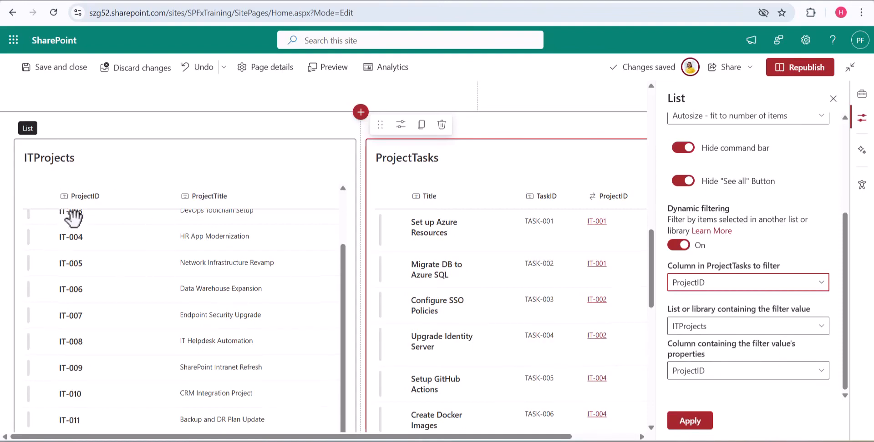
scroll(70, 214, up, 1)
scroll(143, 243, down, 2)
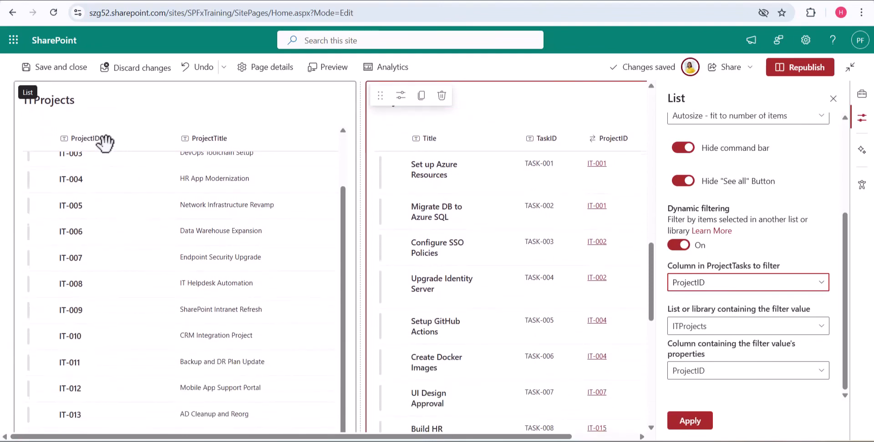
click(760, 373)
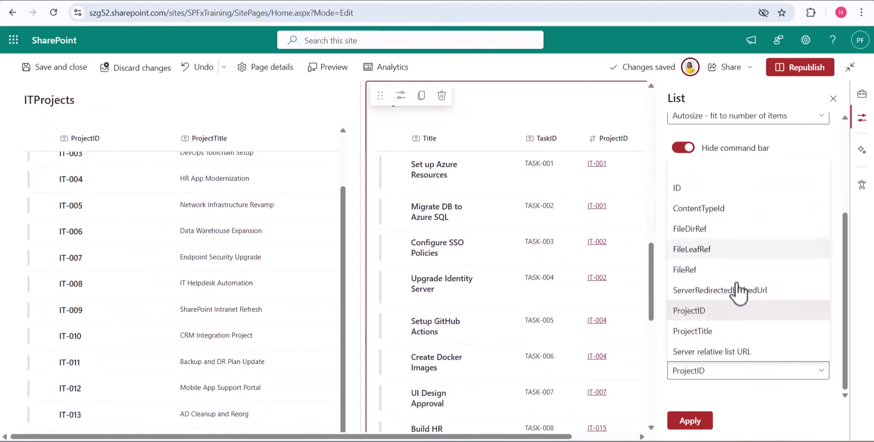
click(756, 411)
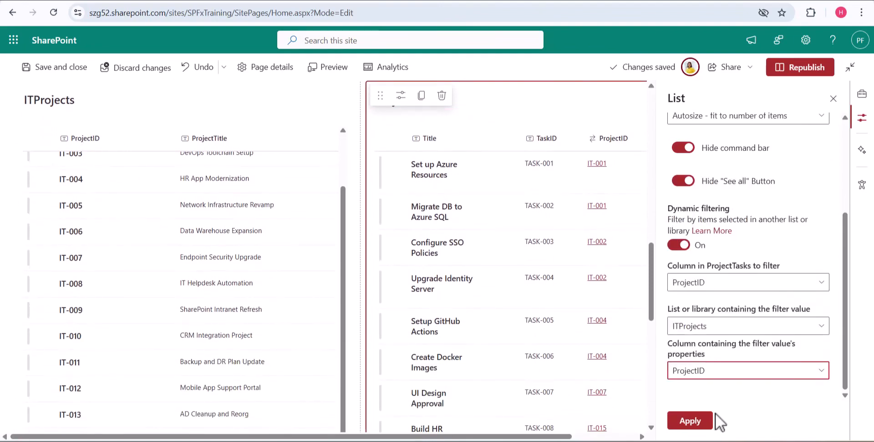
click(685, 427)
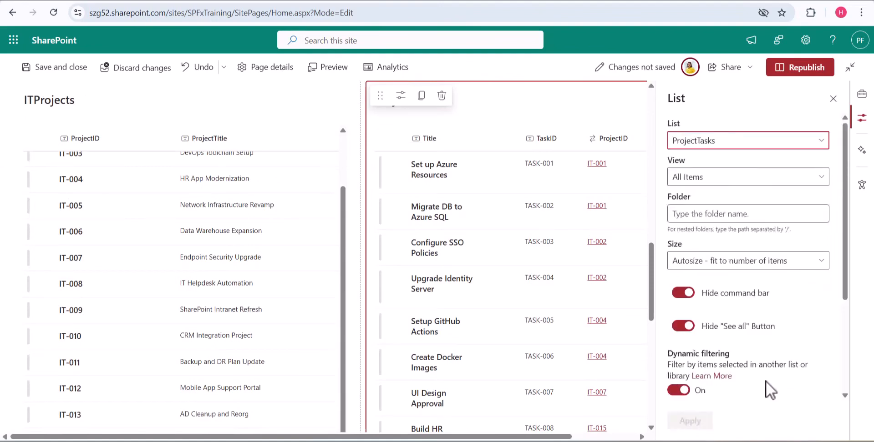
Test the filtering on the published page by selecting projects IT-001 and IT-002 in turn, and clear the selection.
scroll(769, 390, down, 3)
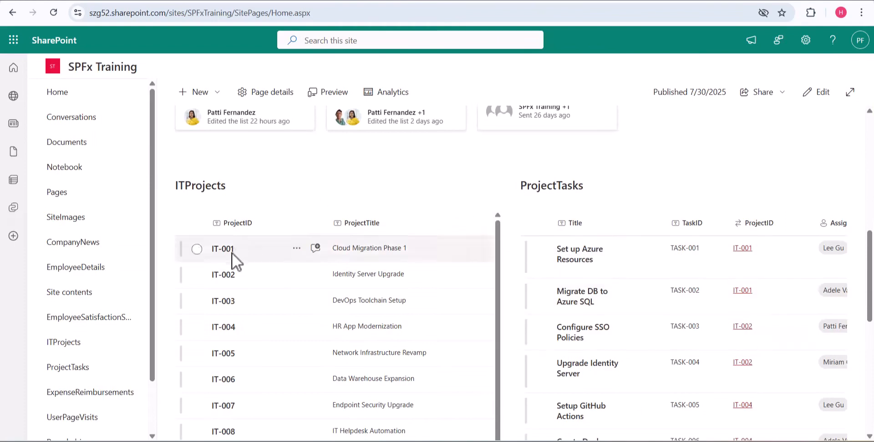
click(197, 249)
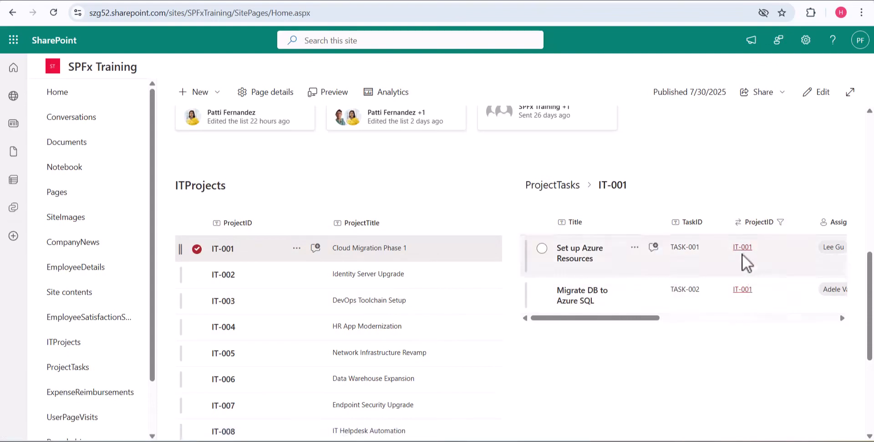
click(197, 249)
click(197, 275)
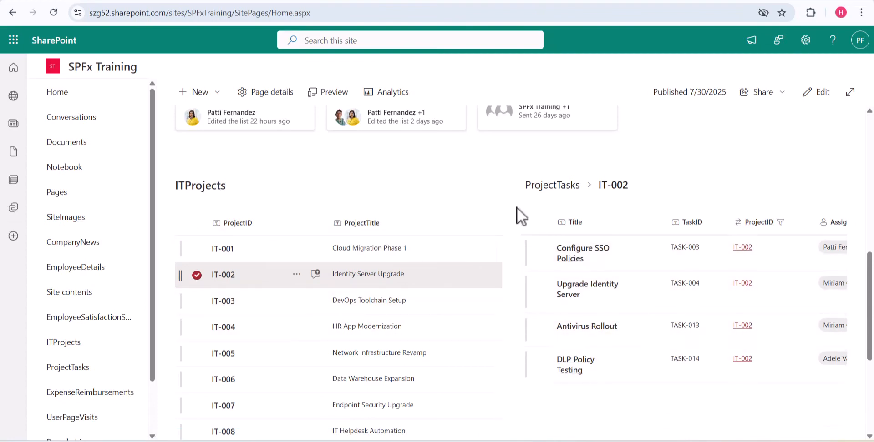
scroll(519, 207, down, 2)
scroll(528, 308, up, 2)
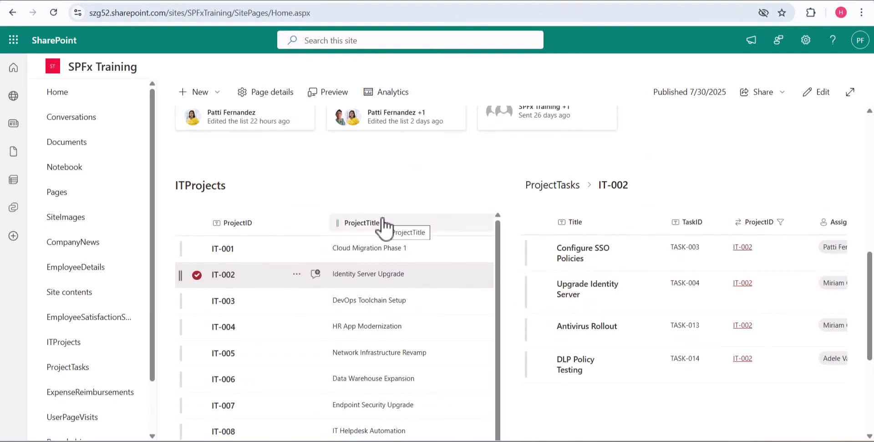
click(196, 276)
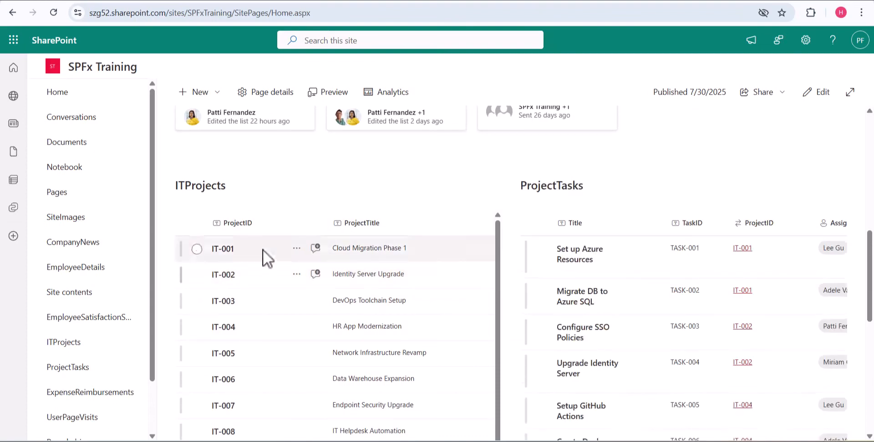